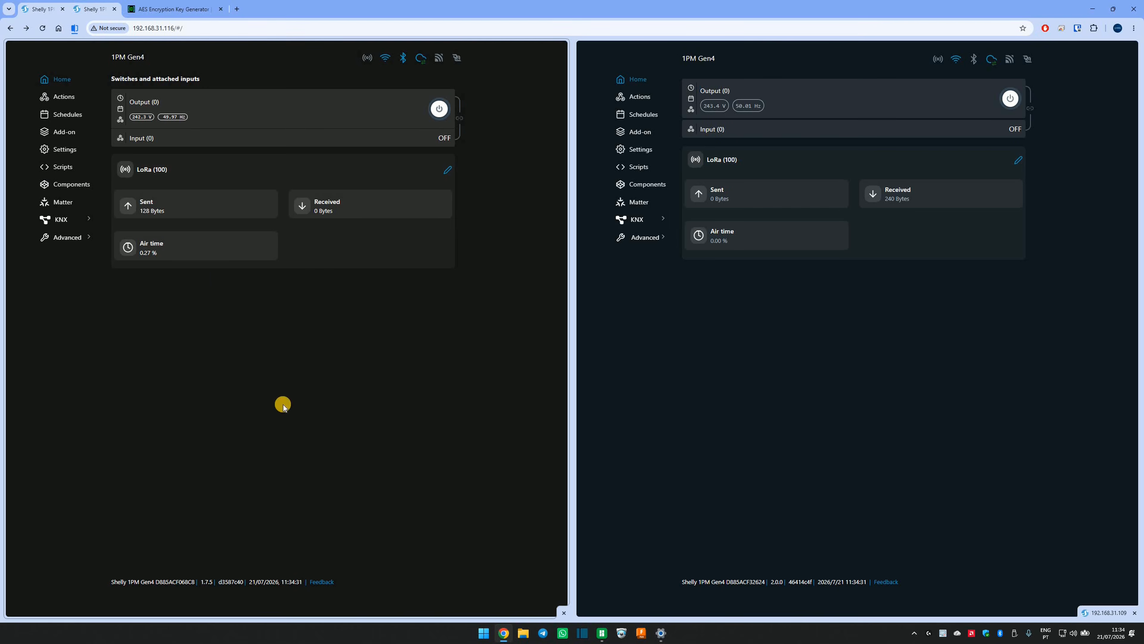
Open the LoRa configuration of the device at 192.168.31.109 and examine its configuration key and shared-key instructions.
left_click(857, 364)
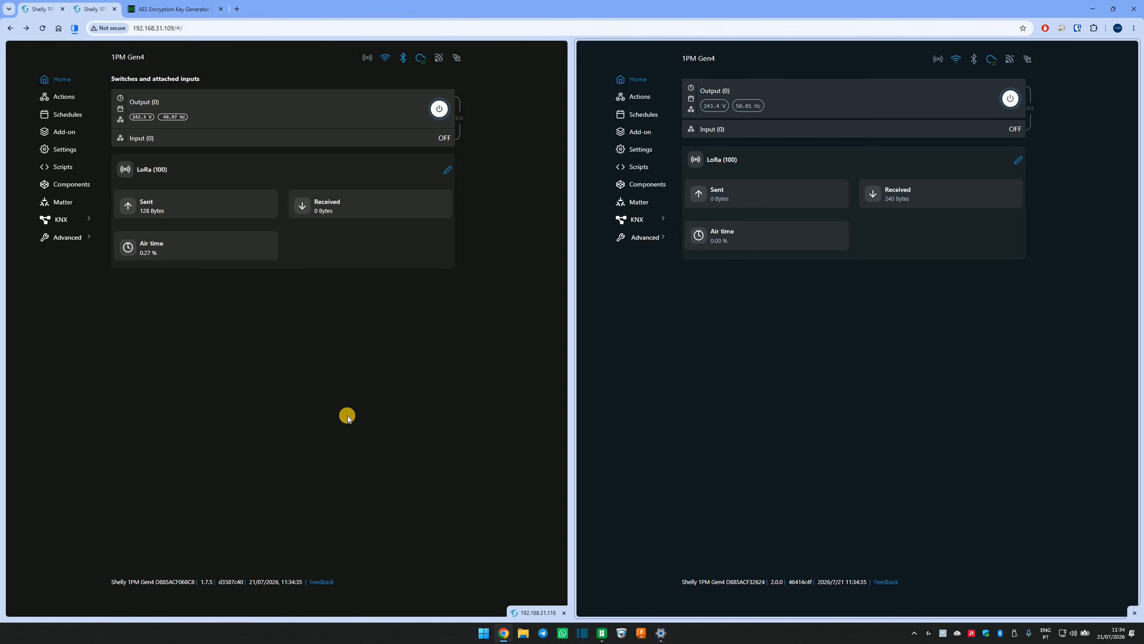
left_click(364, 415)
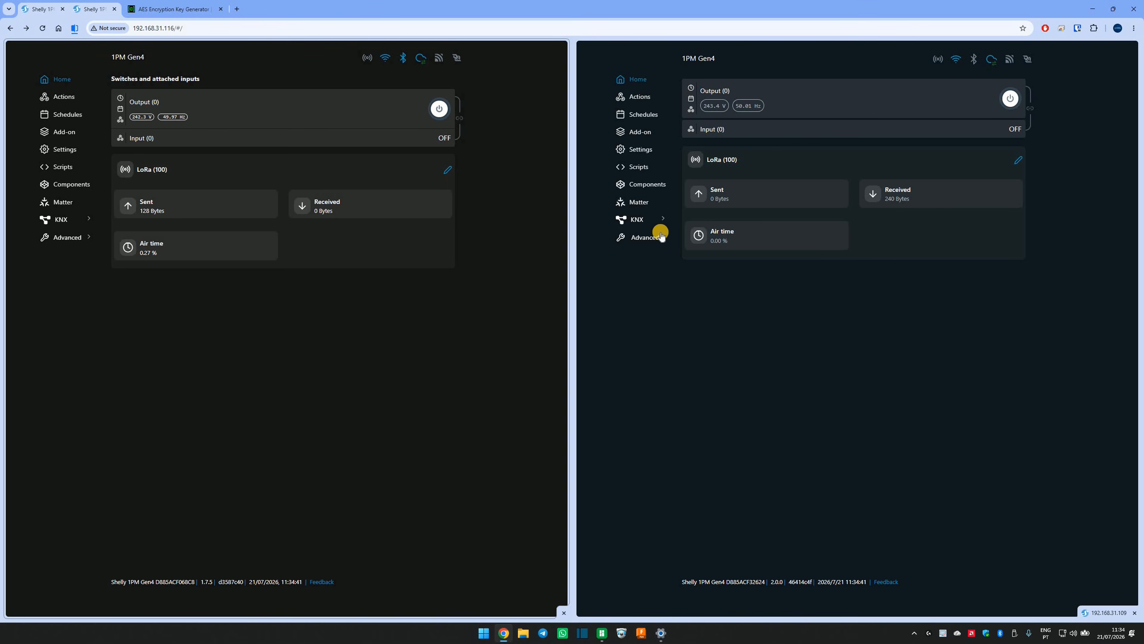
left_click(636, 133)
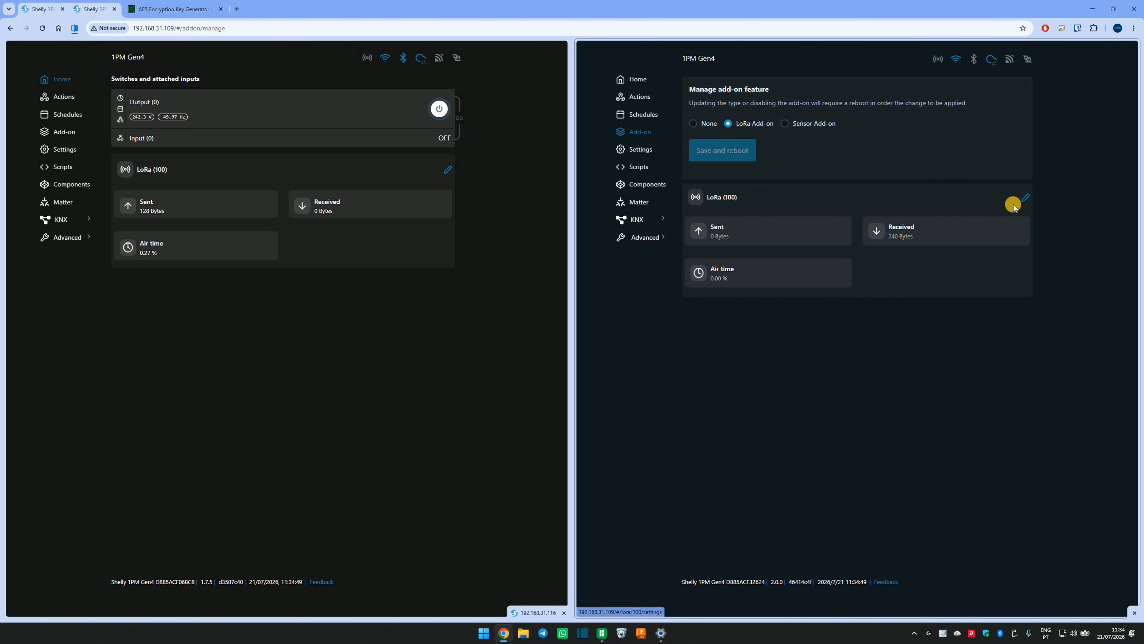
left_click(1028, 197)
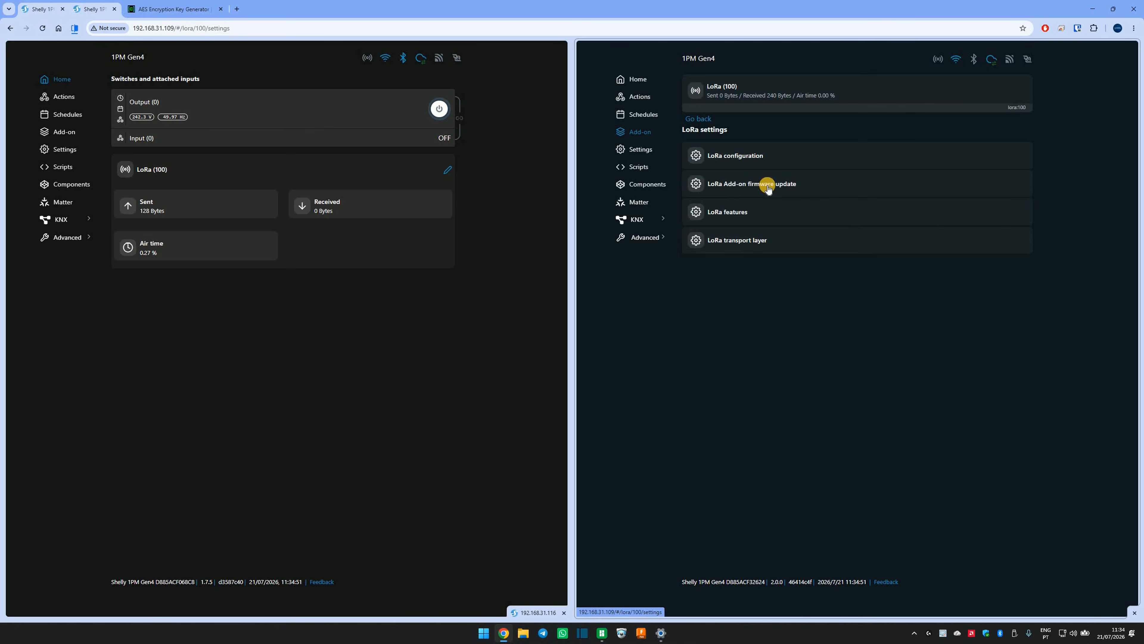
left_click(737, 159)
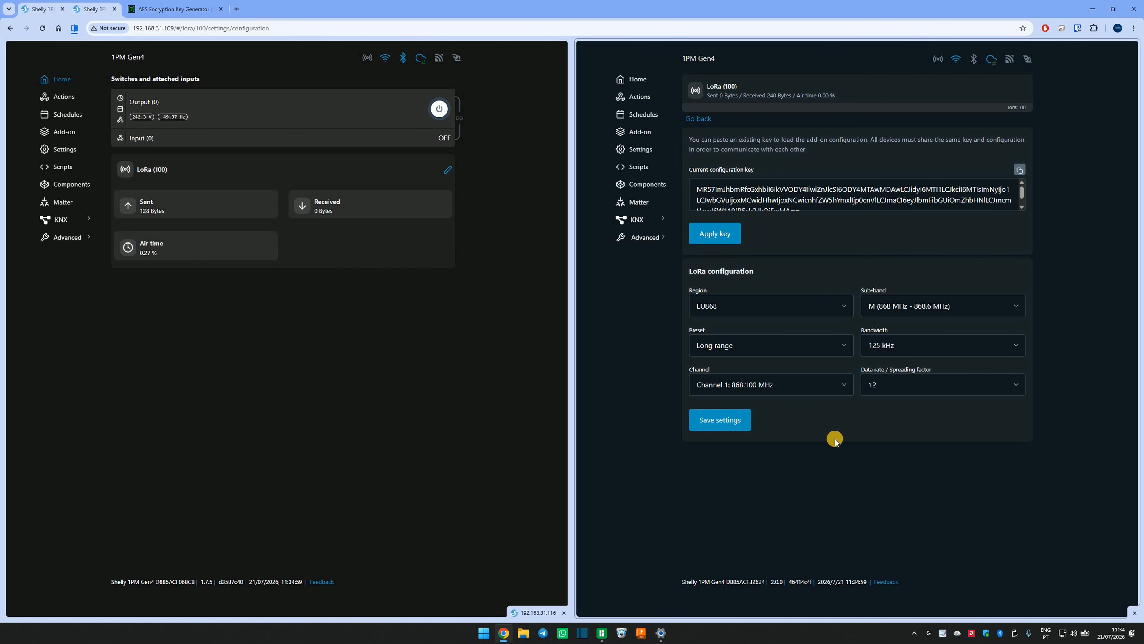
left_click(733, 190)
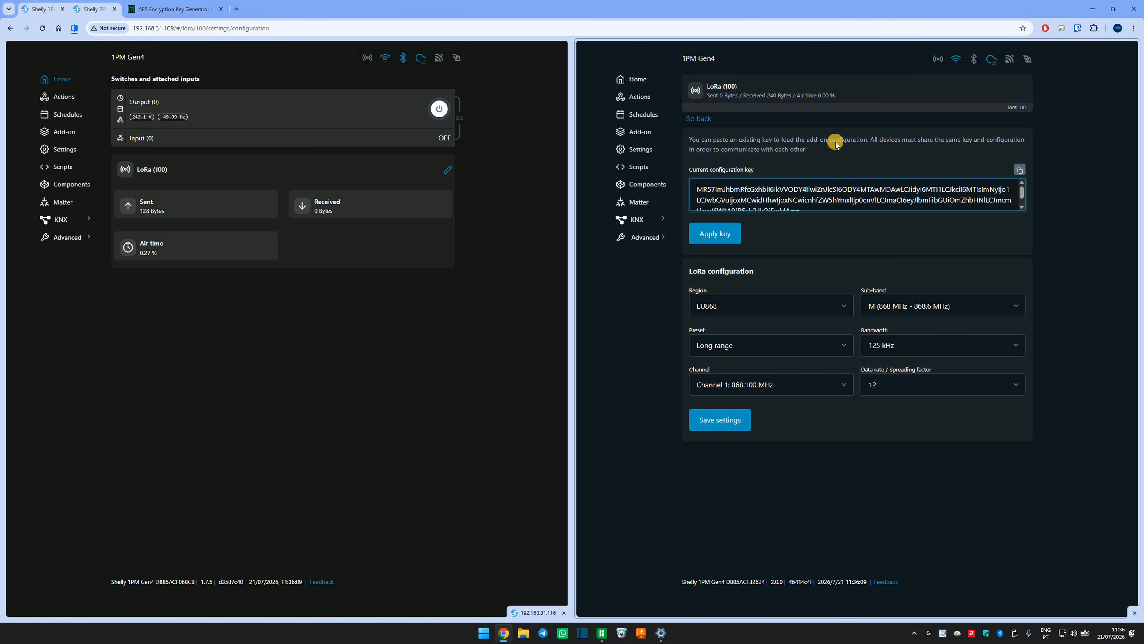
left_click_drag(871, 140, 971, 145)
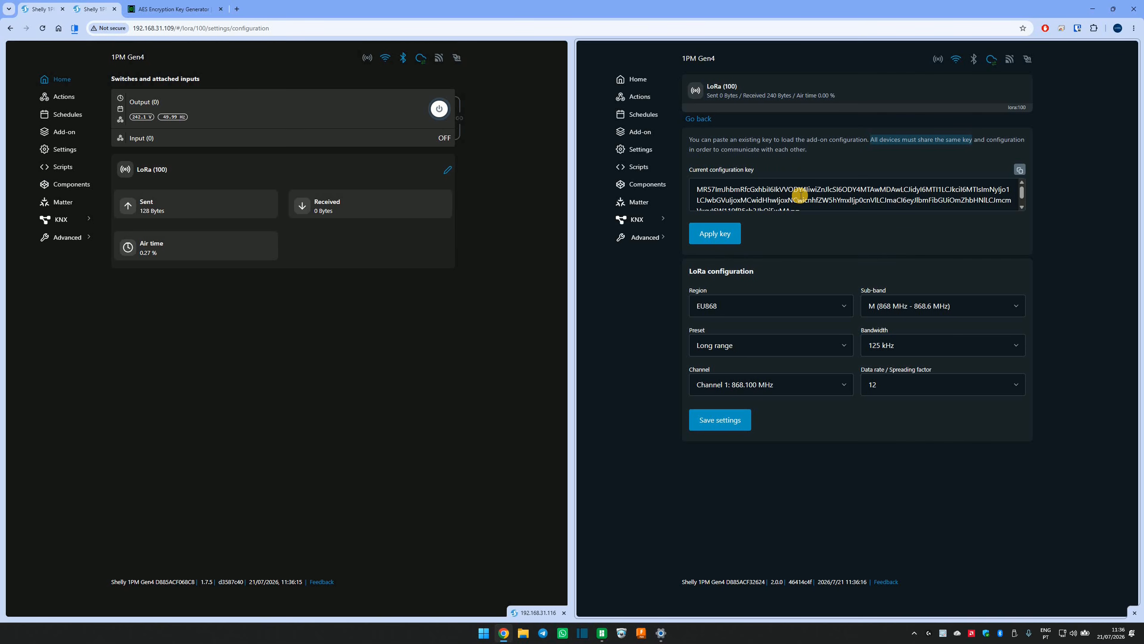
Review the LoRa Add-on firmware update and LoRa receive settings, and return to the add-on management page.
left_click(705, 119)
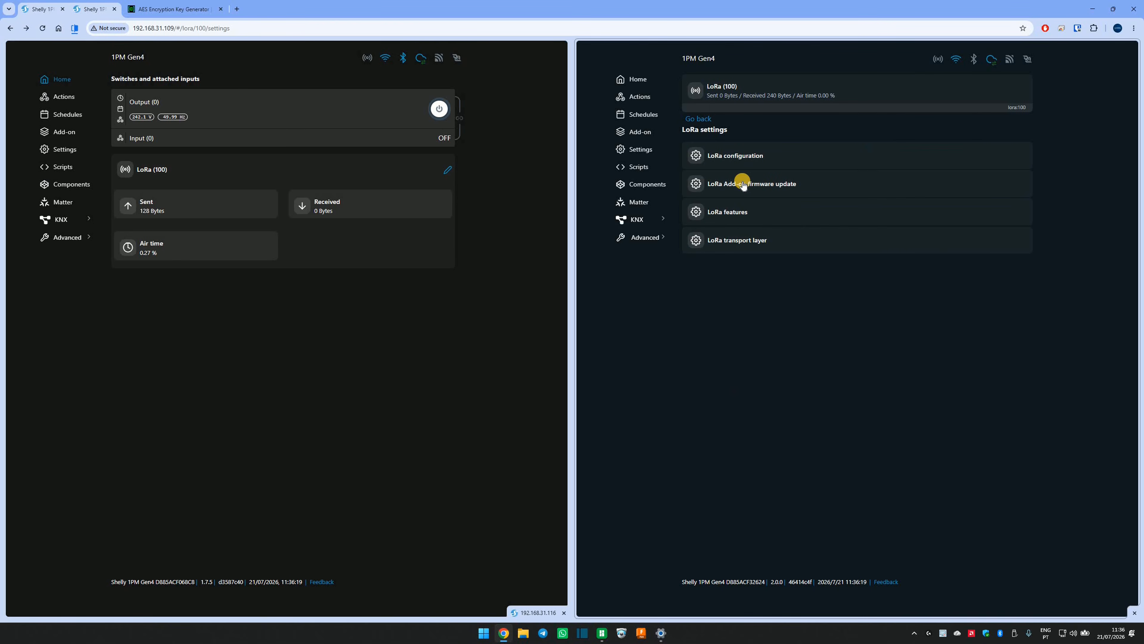
left_click(742, 185)
left_click(755, 224)
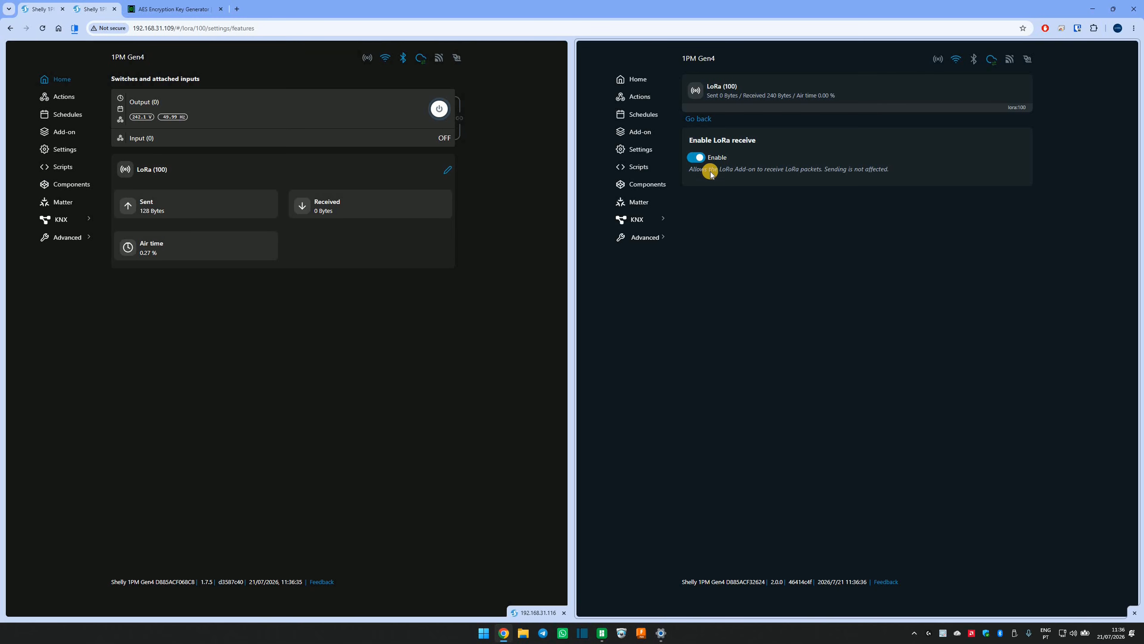
left_click(692, 159)
left_click(699, 120)
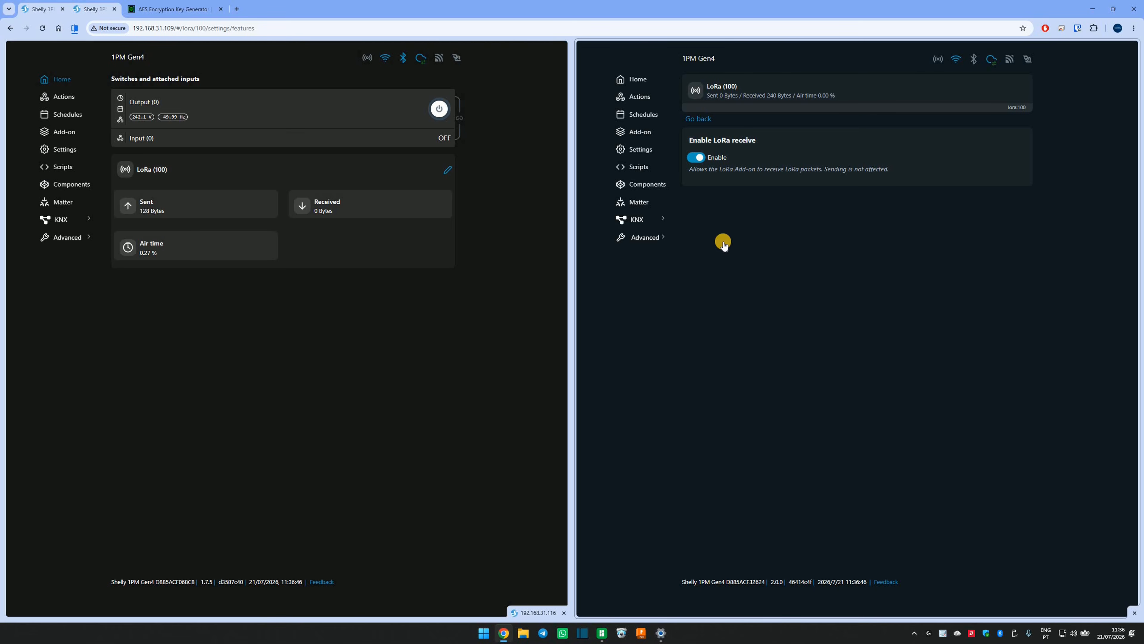
Show the script lists of both 1PM Gen4 devices side by side.
left_click(644, 167)
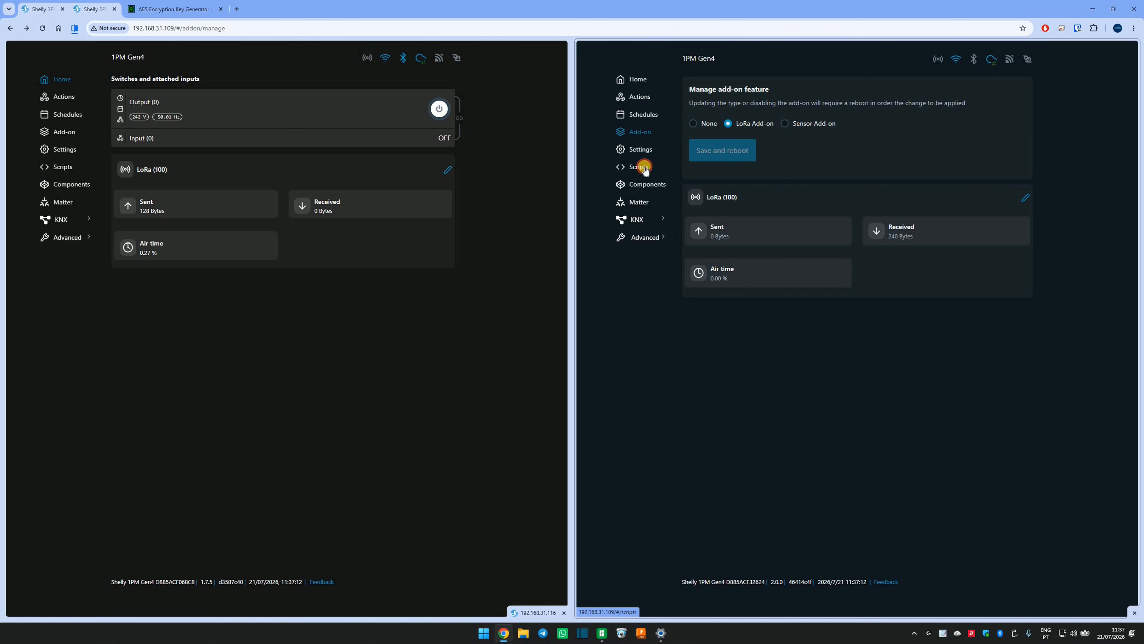
left_click(52, 168)
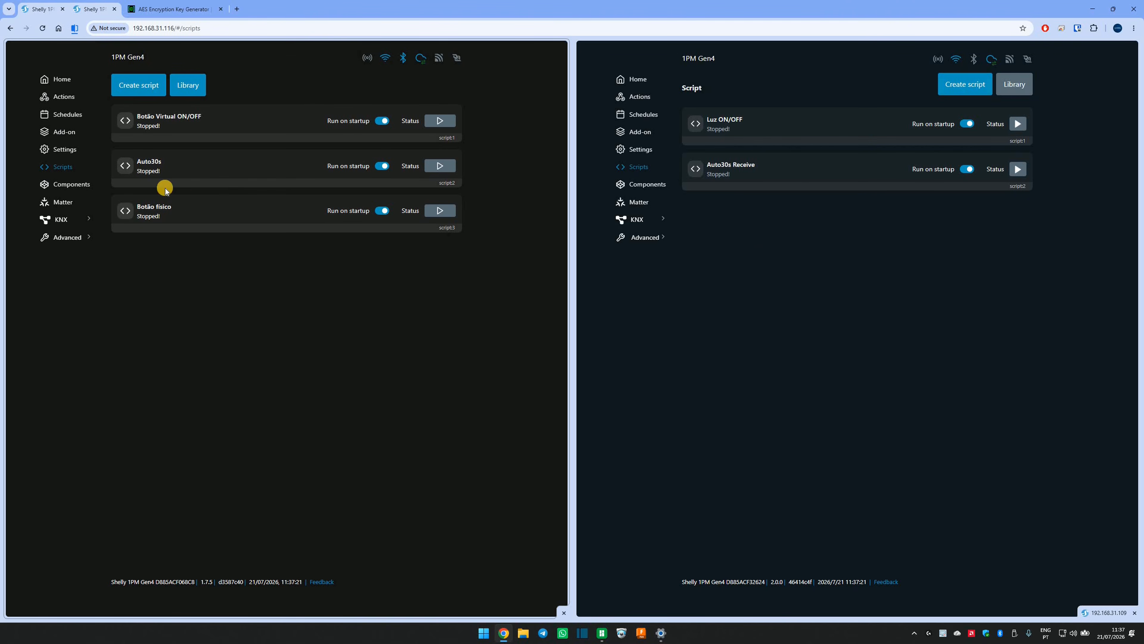
left_click(195, 87)
left_click(137, 87)
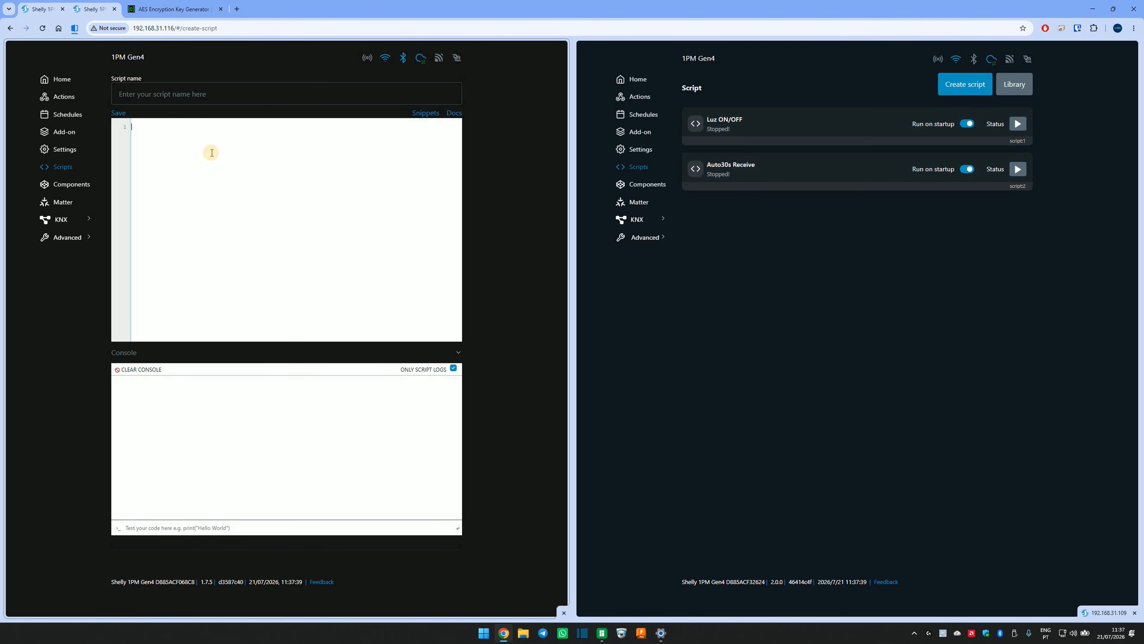
left_click(169, 96)
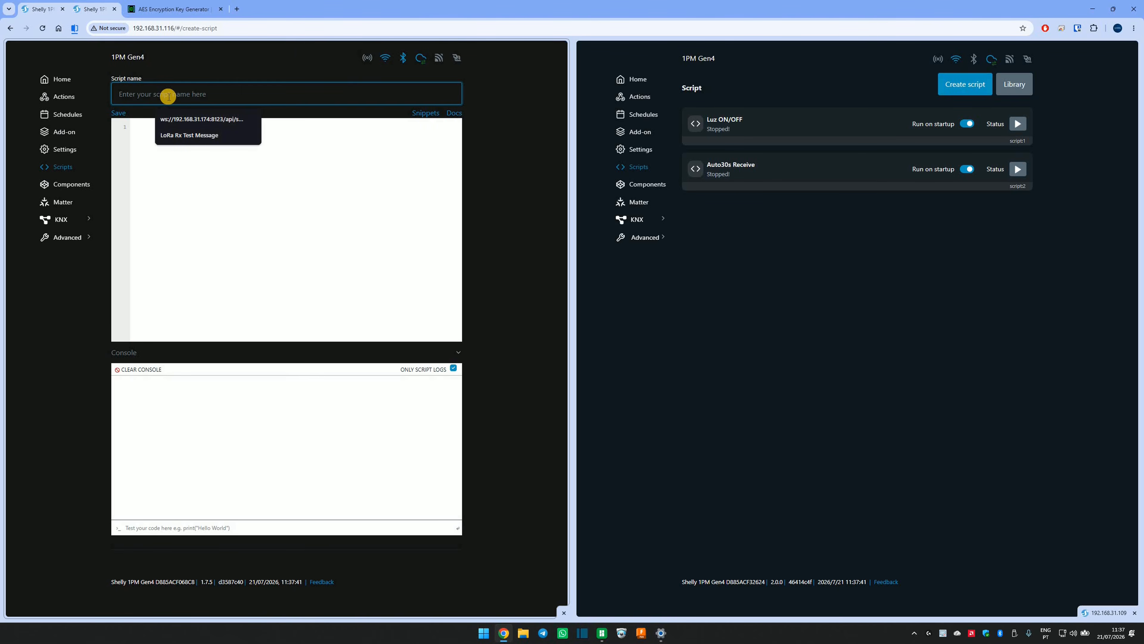
type("nomne")
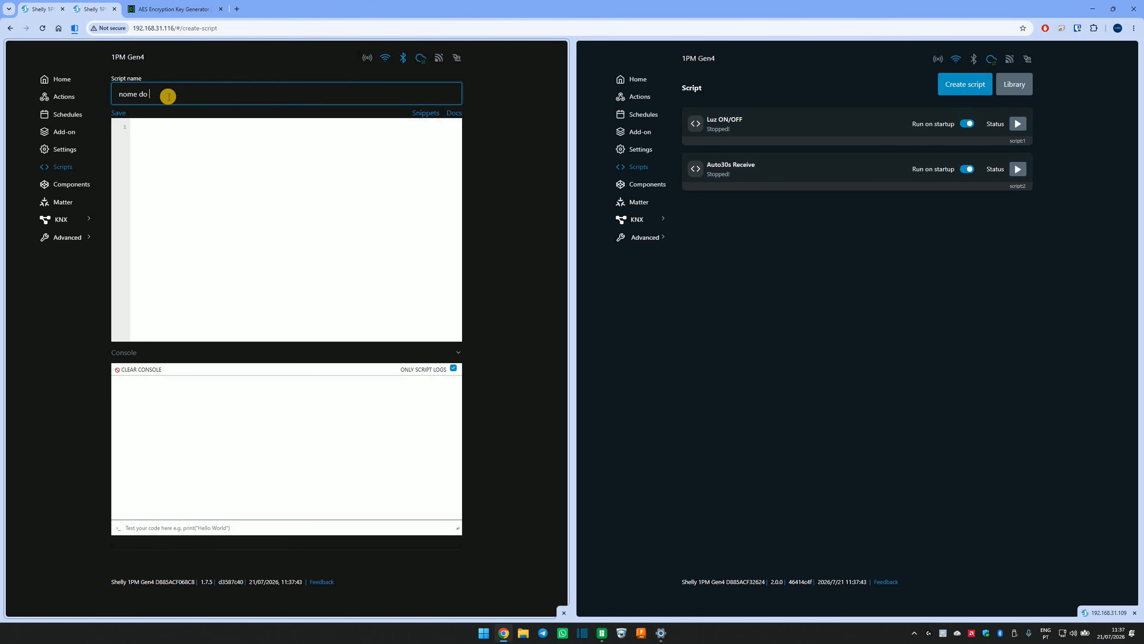
left_click(195, 184)
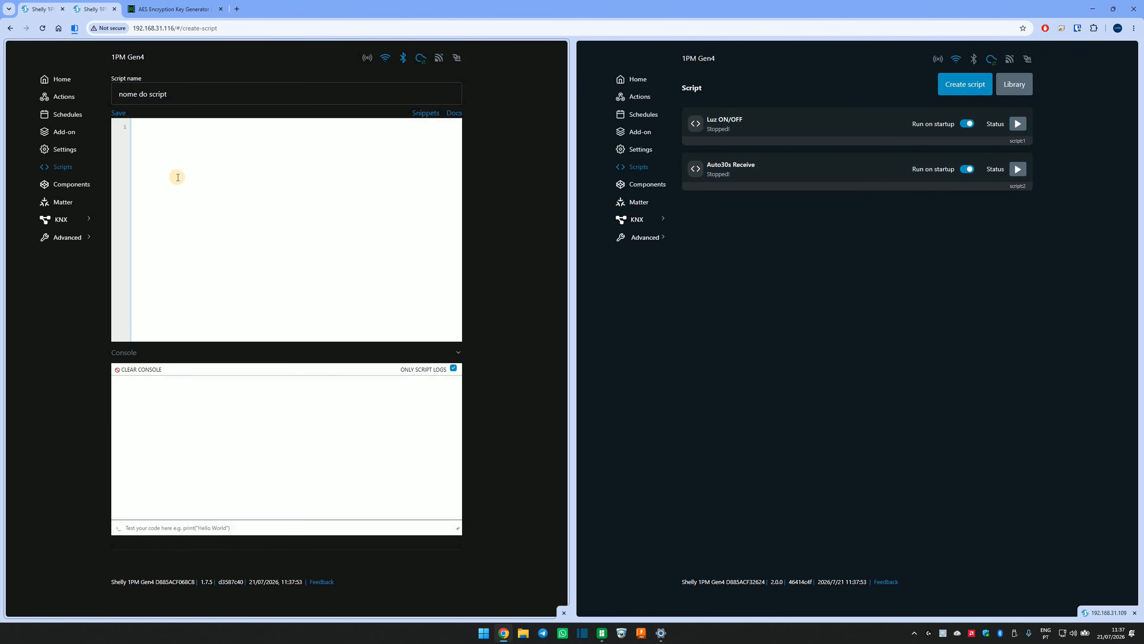
left_click(54, 166)
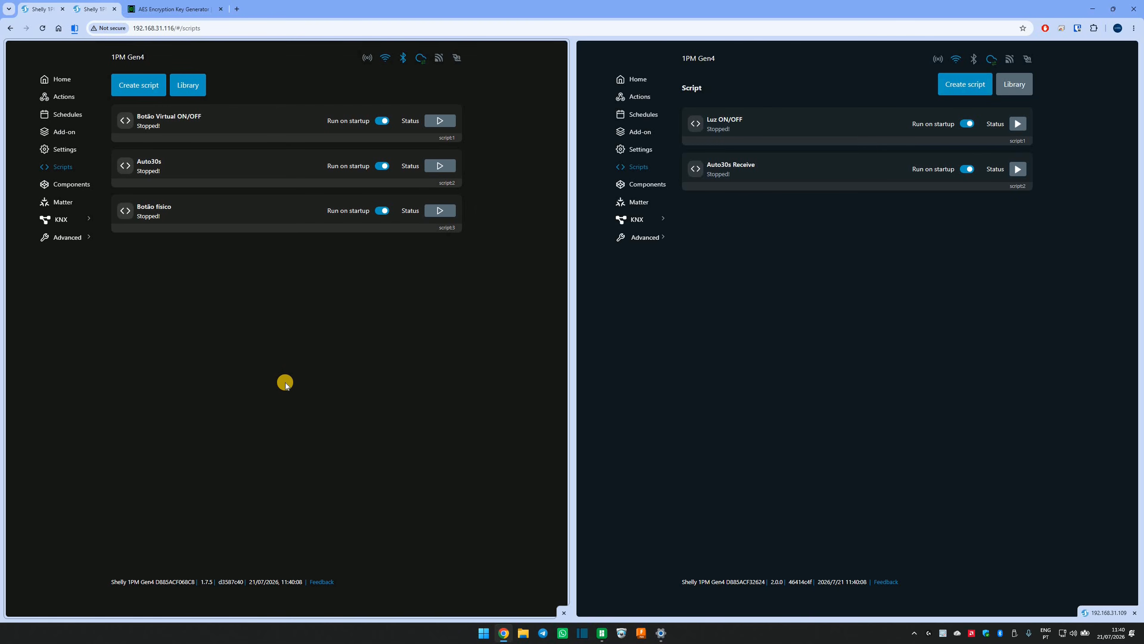
Copy the entire code of the "Botão Virtual ON/OFF" script and return to the script list.
left_click(202, 129)
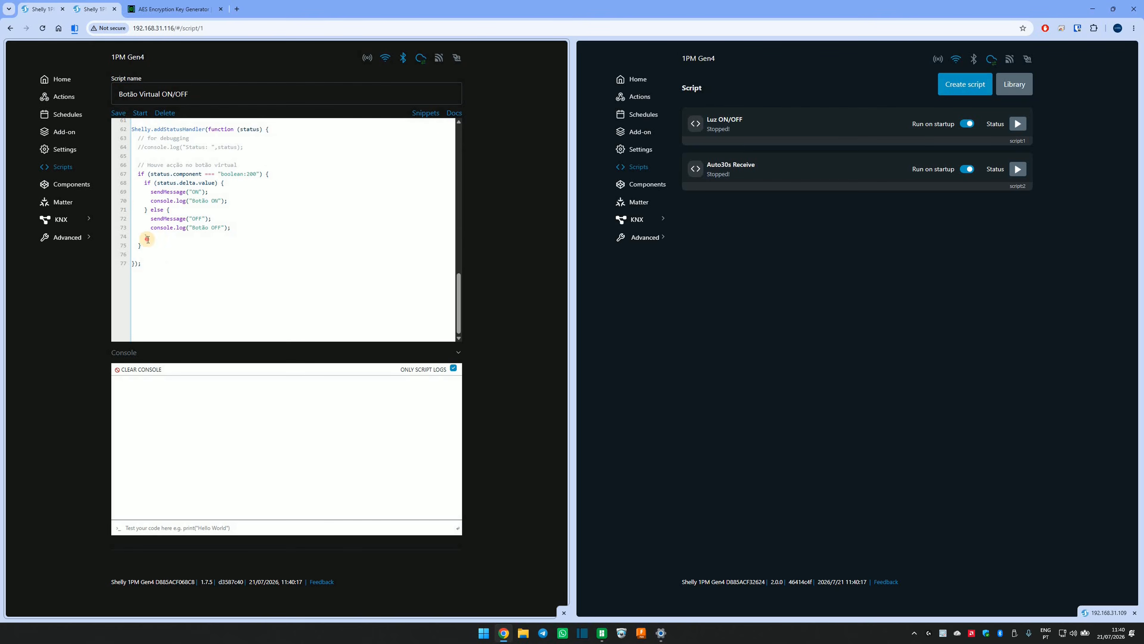
left_click_drag(148, 239, 129, 118)
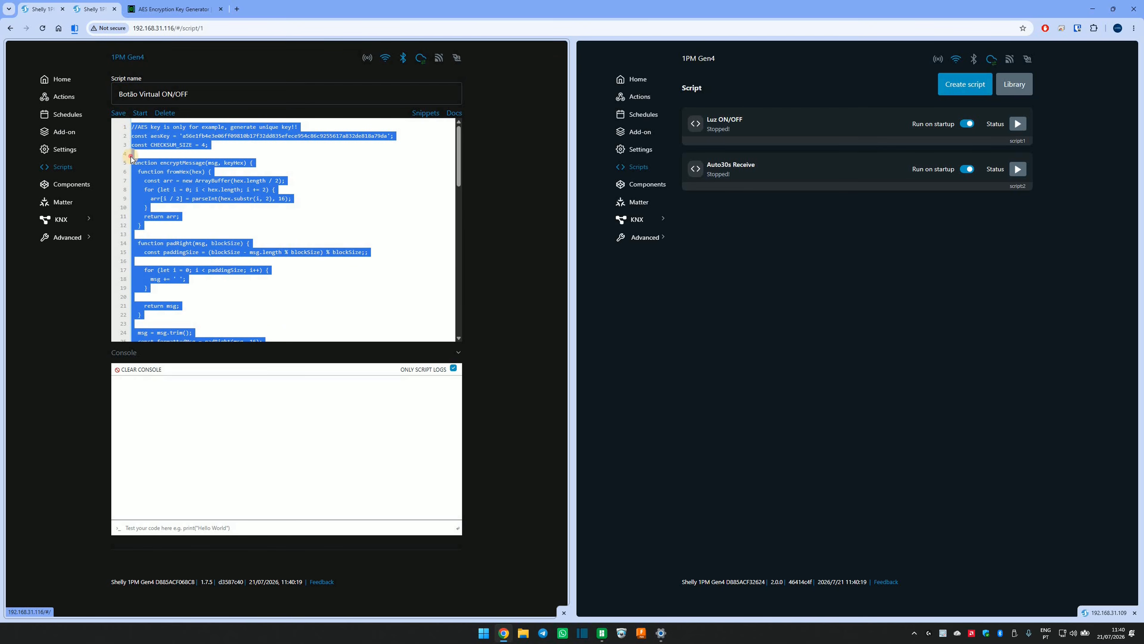
left_click_drag(131, 157, 144, 397)
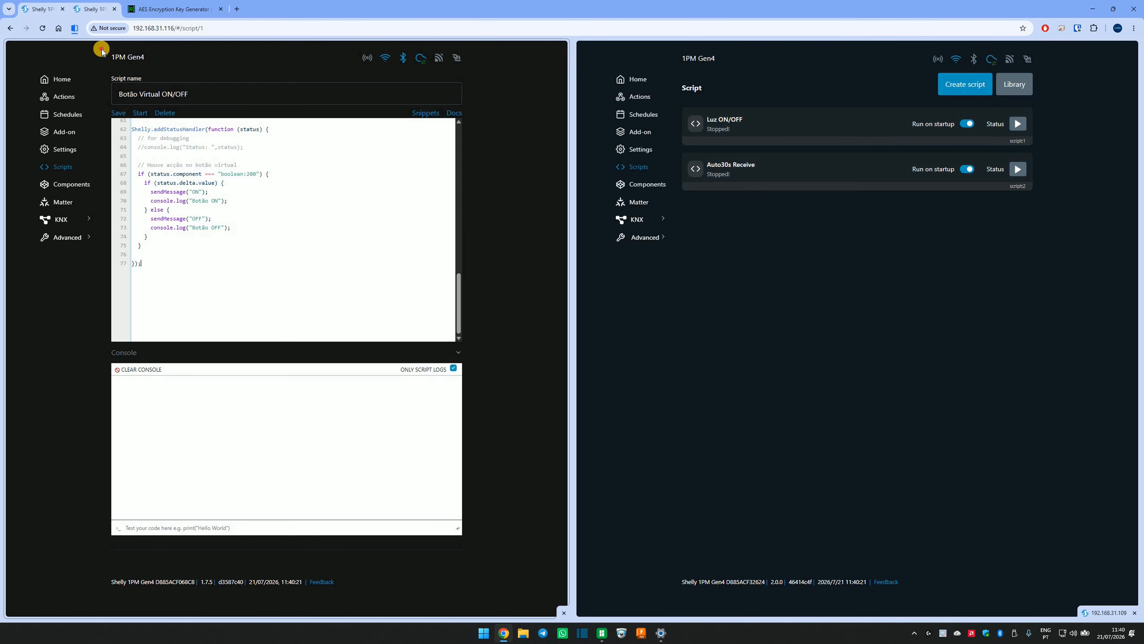
left_click_drag(102, 51, 128, 110)
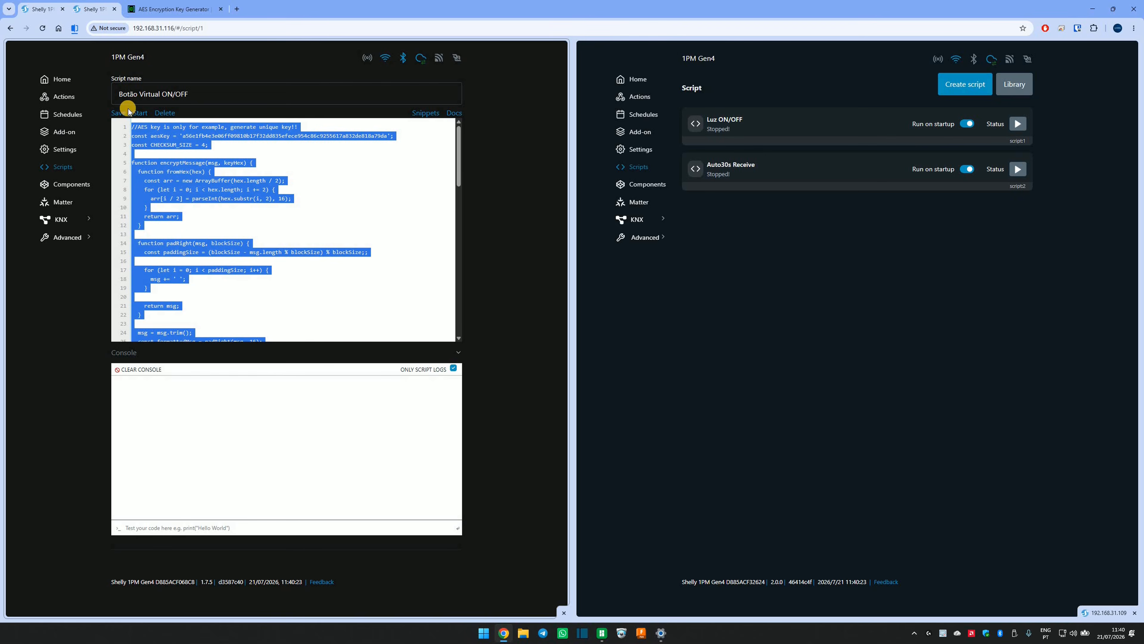
key("alt+Left")
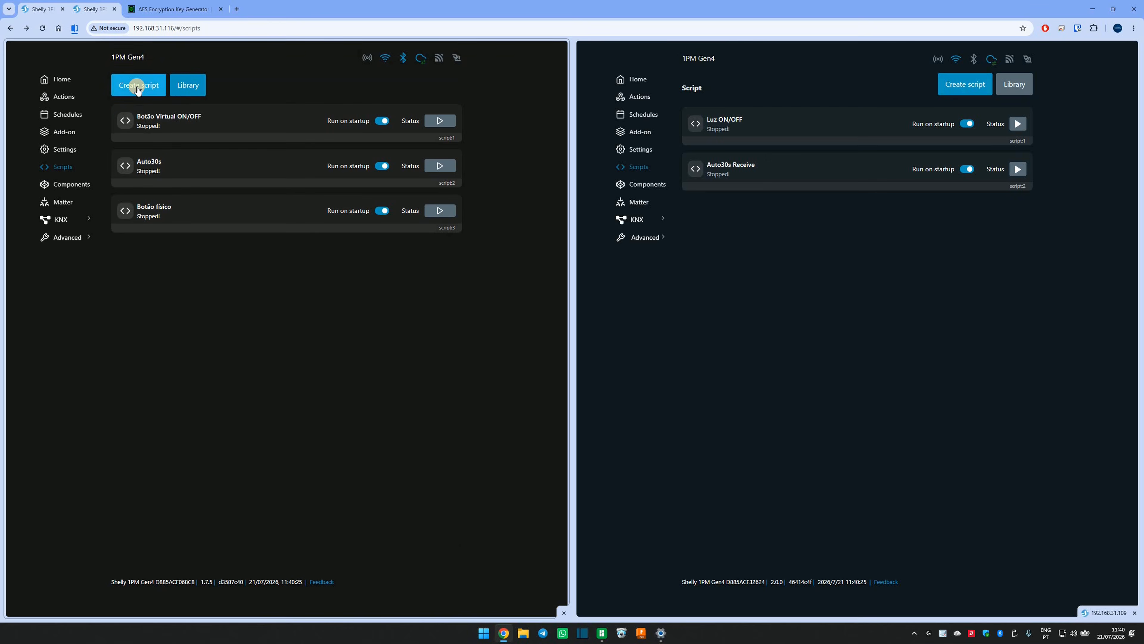
Create a new script named "nome script" on the device at 192.168.31.116 and paste the copied code into it.
left_click(137, 89)
left_click(137, 96)
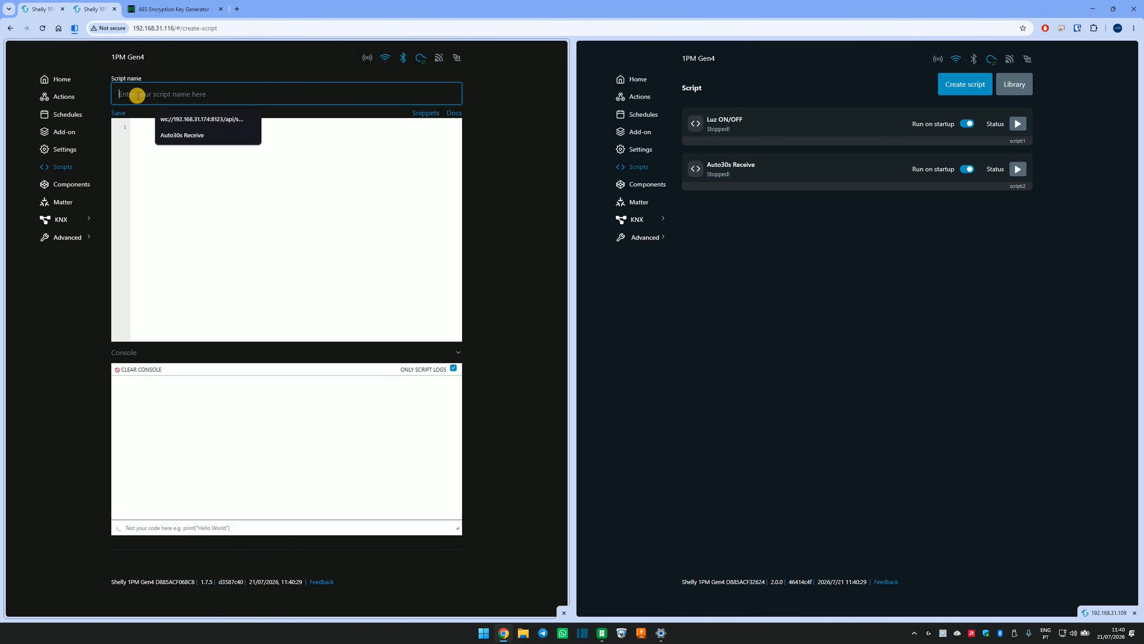
type("nome")
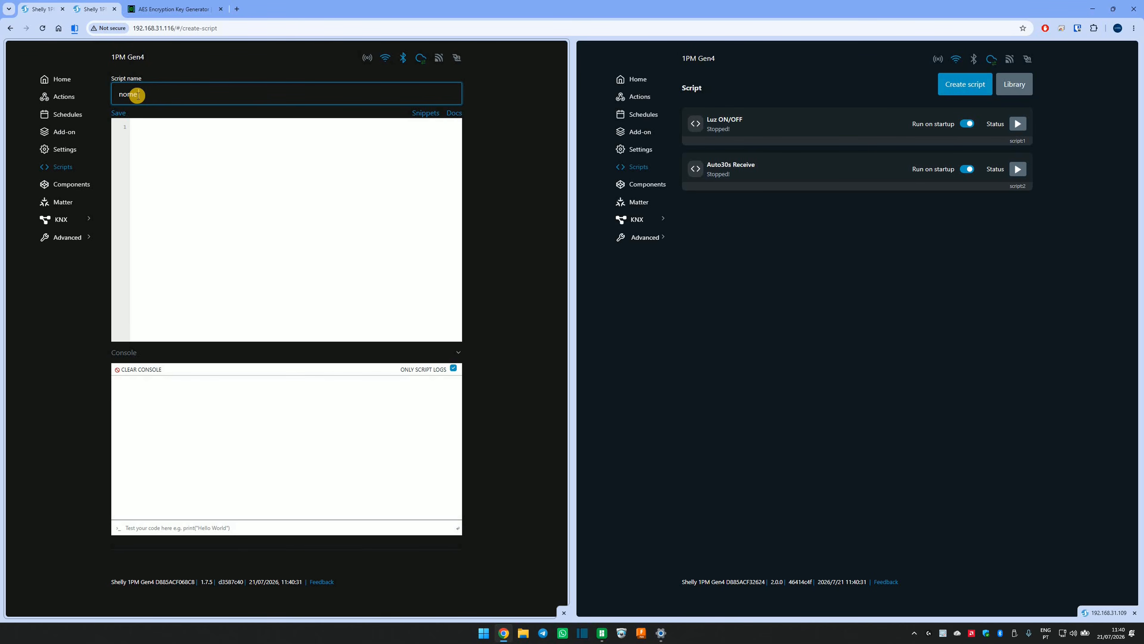
type(" script")
key("ctrl+v")
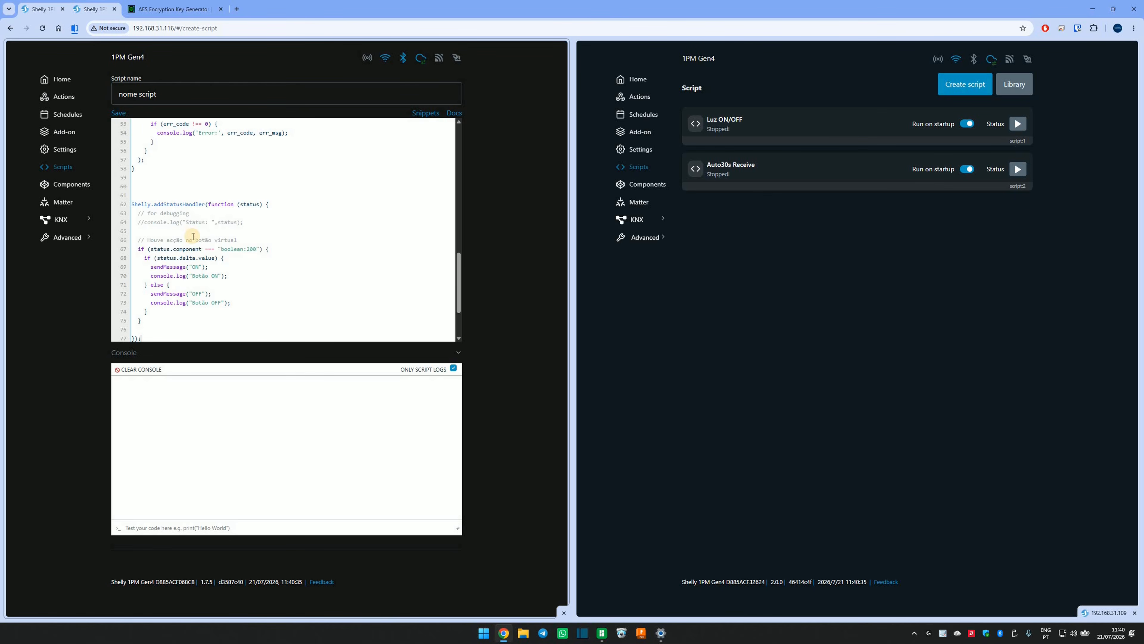
Check the AES key constant in the pasted script, and generate and copy a new 256-bit hexadecimal AES key on generate-random.org.
scroll(283, 271, "up", 5)
scroll(285, 274, "up", 4)
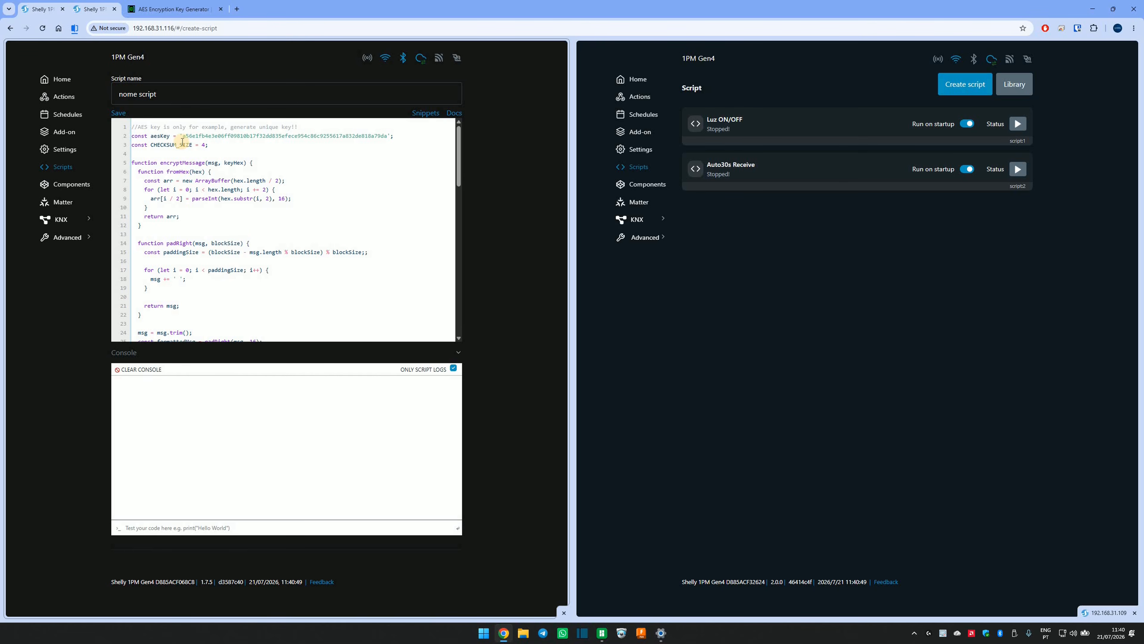
mouse_move(184, 135)
left_mouse_down()
mouse_move(386, 135)
mouse_move(184, 138)
mouse_move(198, 147)
mouse_move(183, 135)
left_mouse_up()
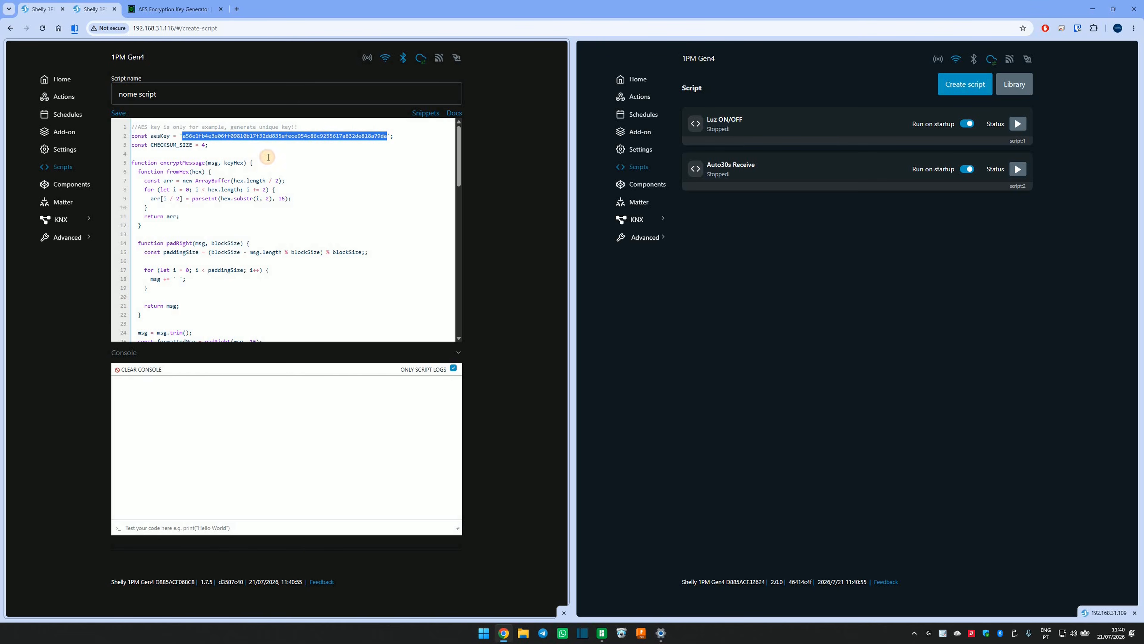
left_click(268, 157)
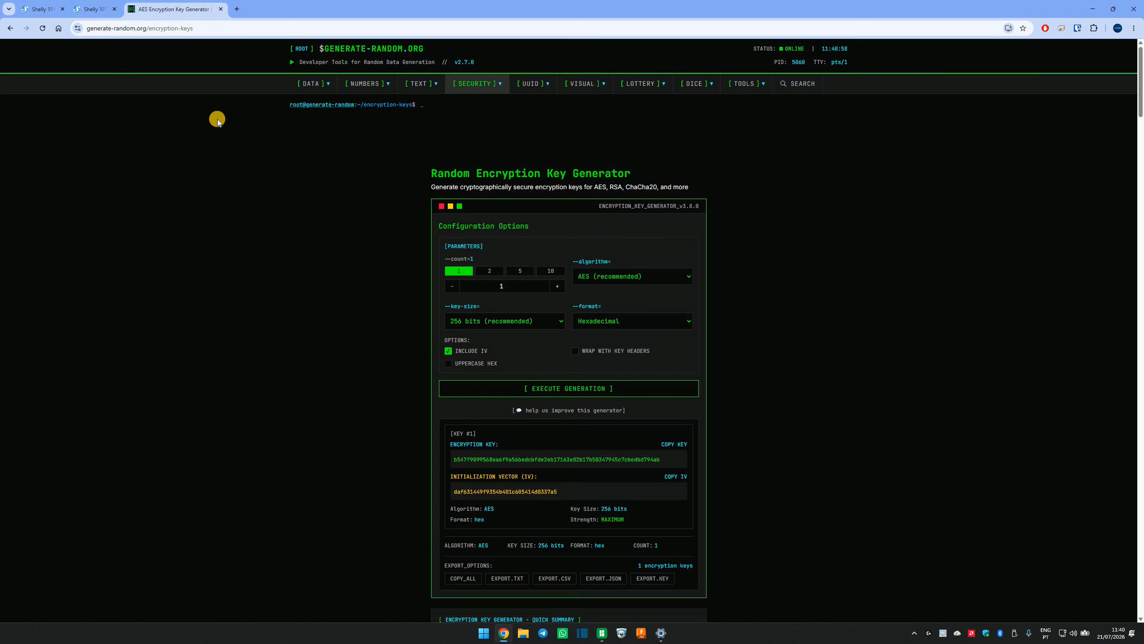
left_click(183, 8)
left_click(535, 390)
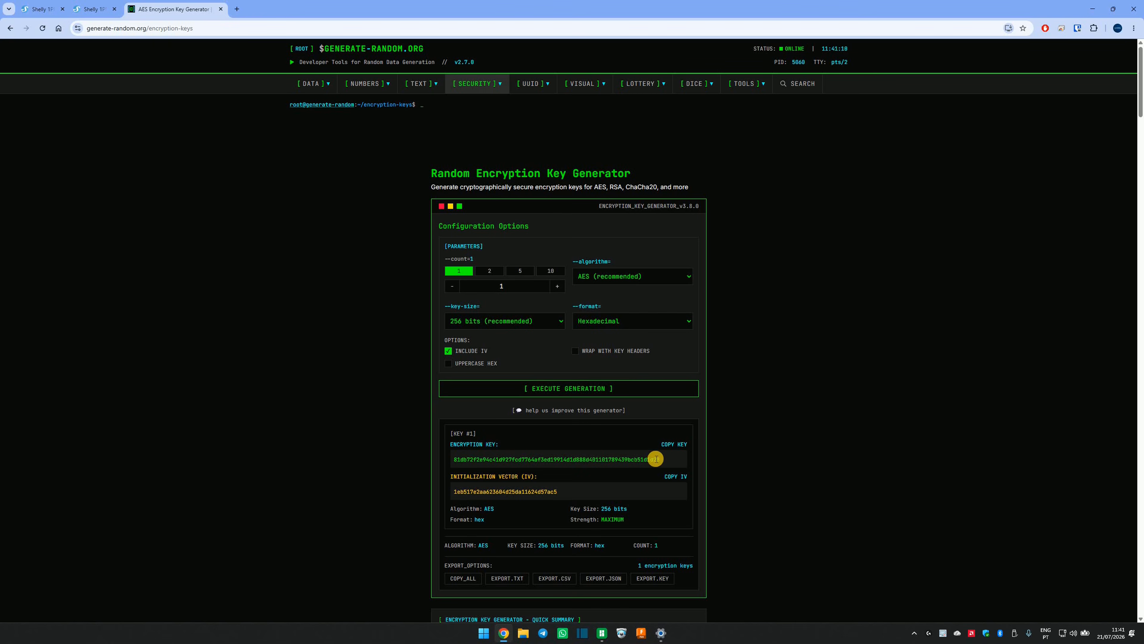
left_click_drag(444, 459, 691, 448)
key("ctrl+c")
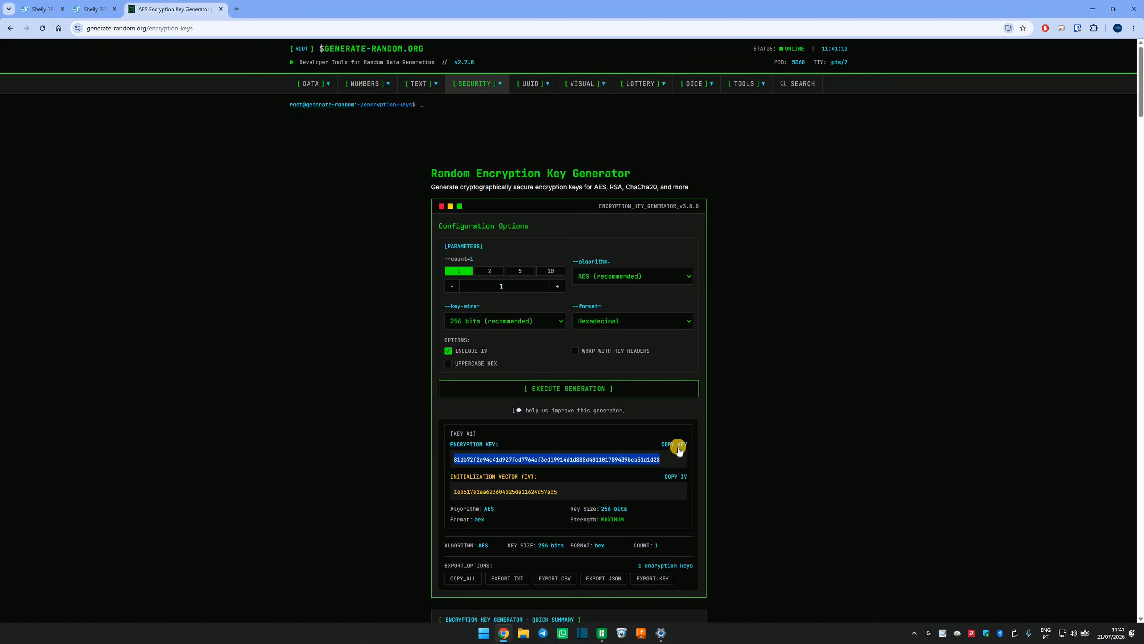
left_click(677, 446)
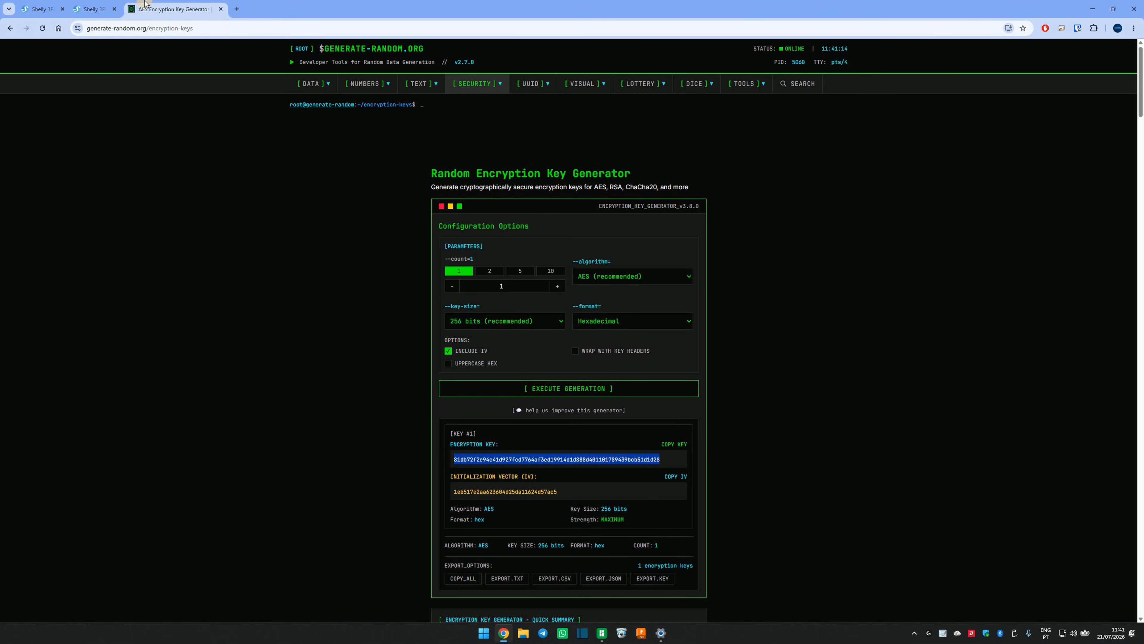
Replace the aesKey value in the new script with the copied AES encryption key.
left_click(55, 3)
left_click_drag(183, 138, 387, 136)
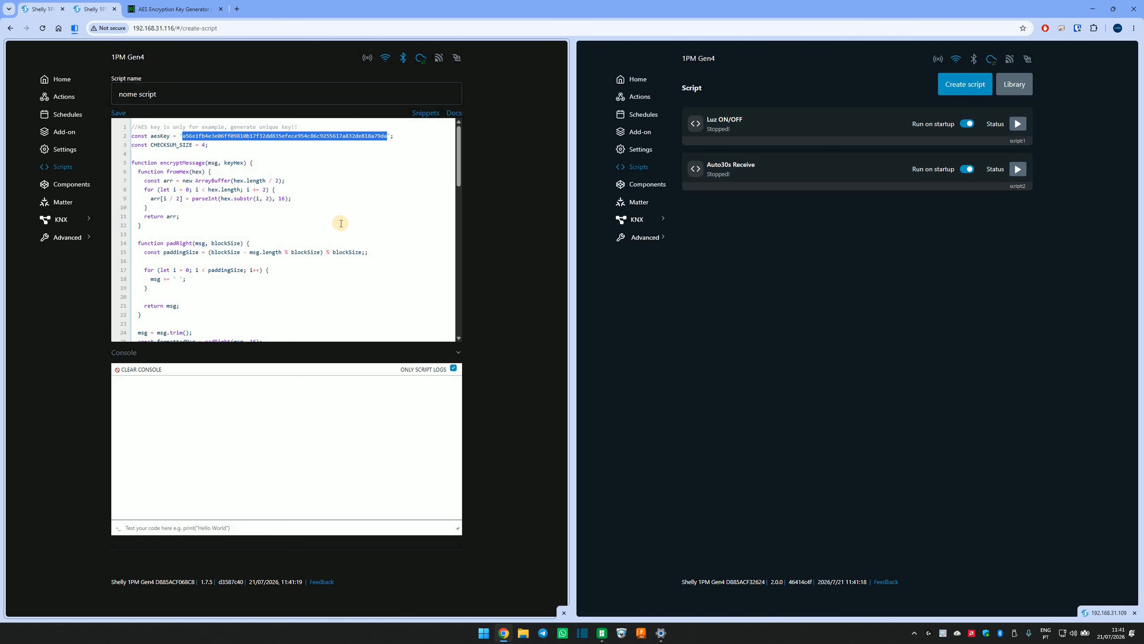
key("ctrl+v")
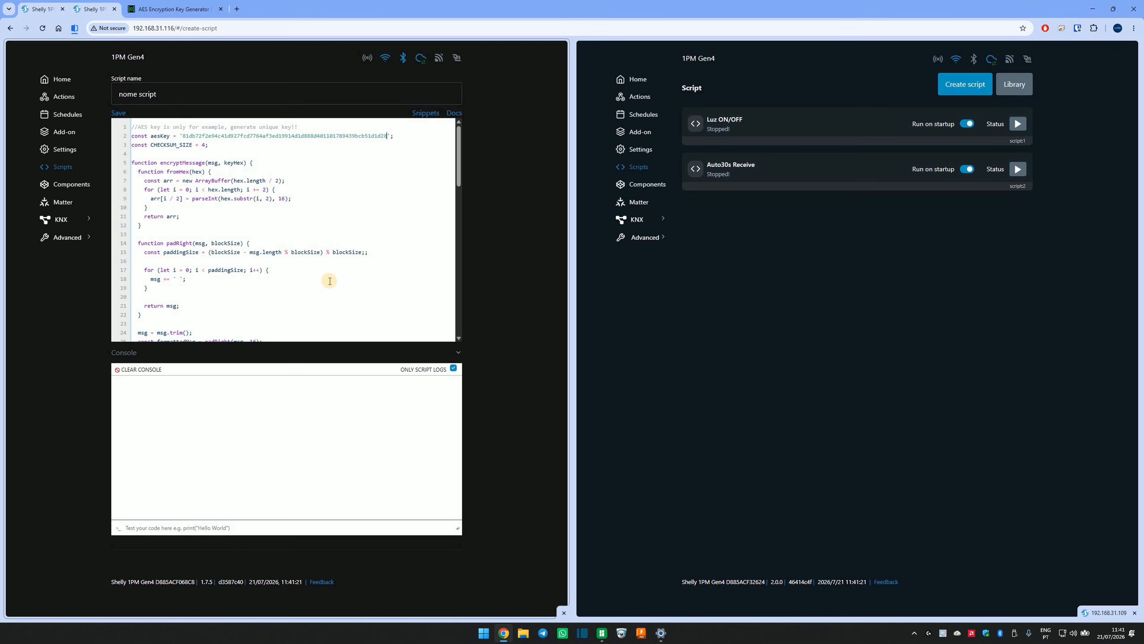
left_click(351, 172)
Review the rest of the new script's code, examining the component ID checked in the status handler and its ON/OFF messages.
scroll(266, 194, "down", 5)
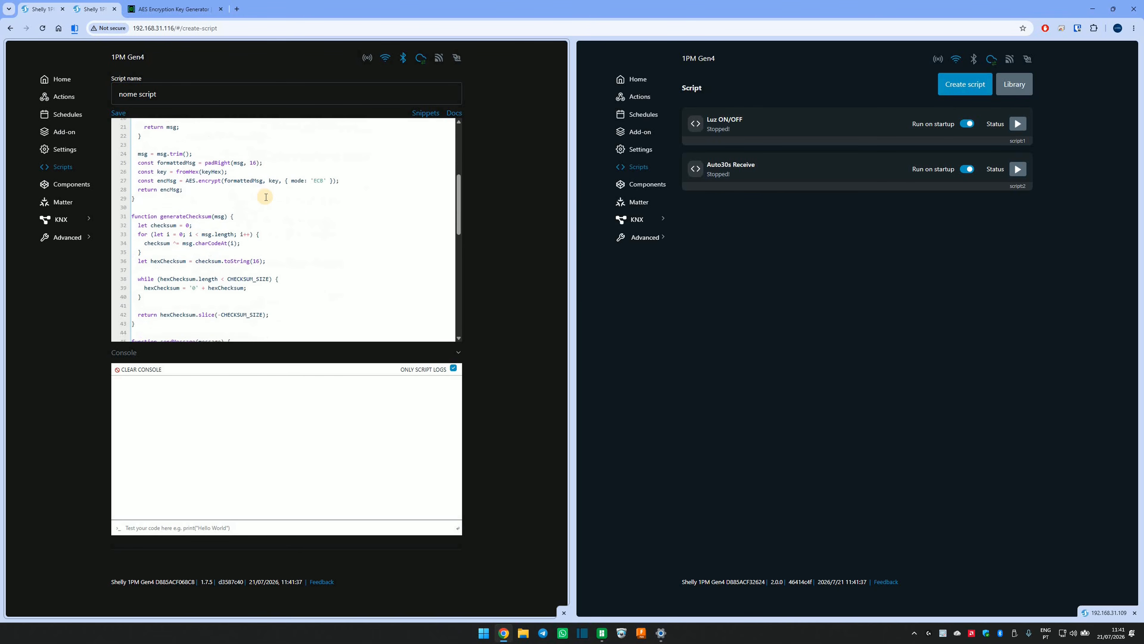
scroll(266, 197, "down", 5)
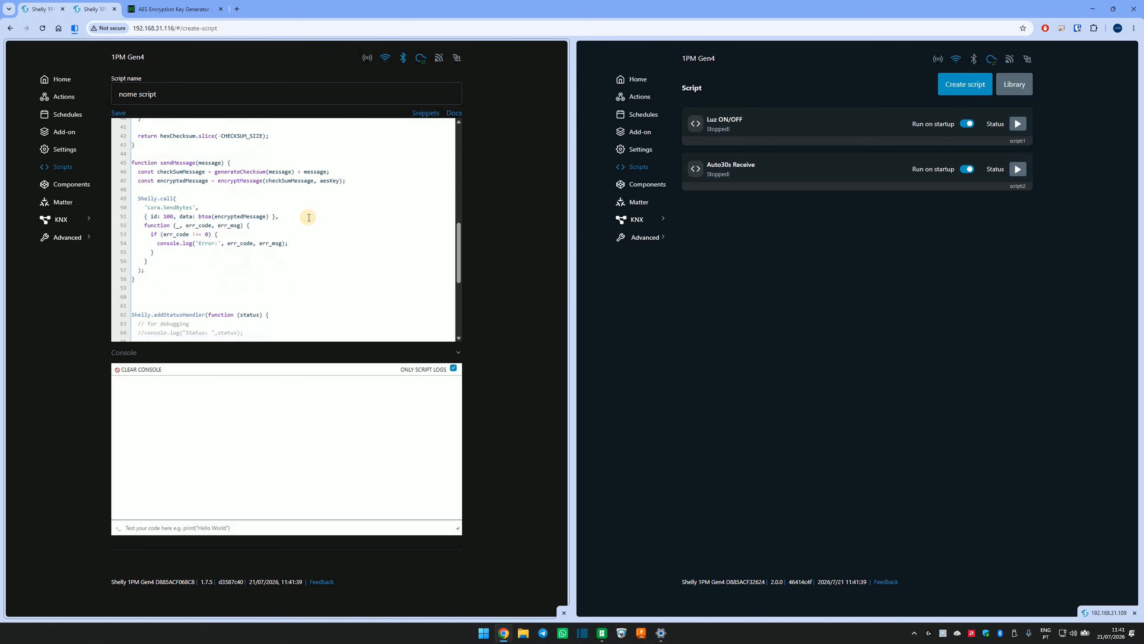
scroll(309, 217, "down", 4)
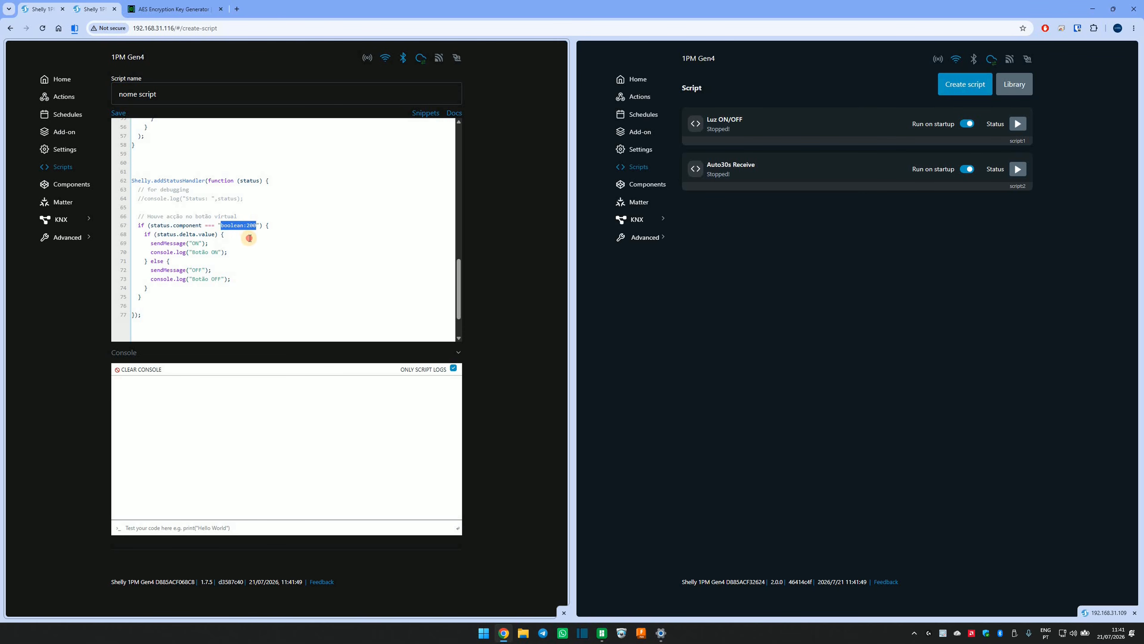
left_click(222, 225)
left_click(234, 225)
left_click_drag(261, 225, 254, 225)
left_click(229, 255)
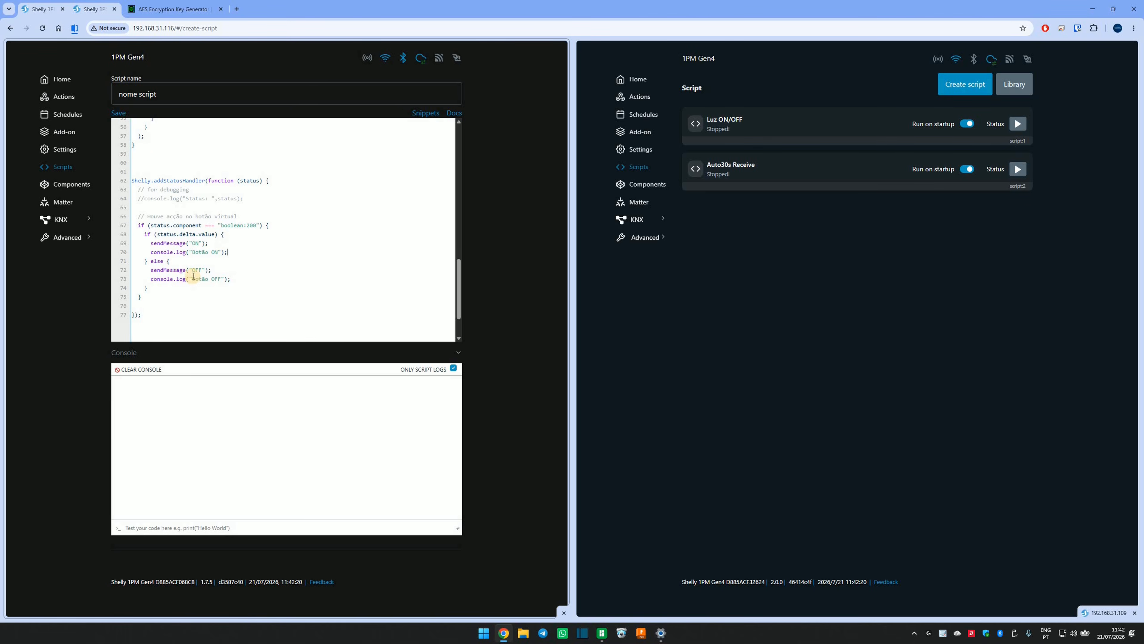
Save the new script and enable Run on startup for it in the script list.
left_click(119, 113)
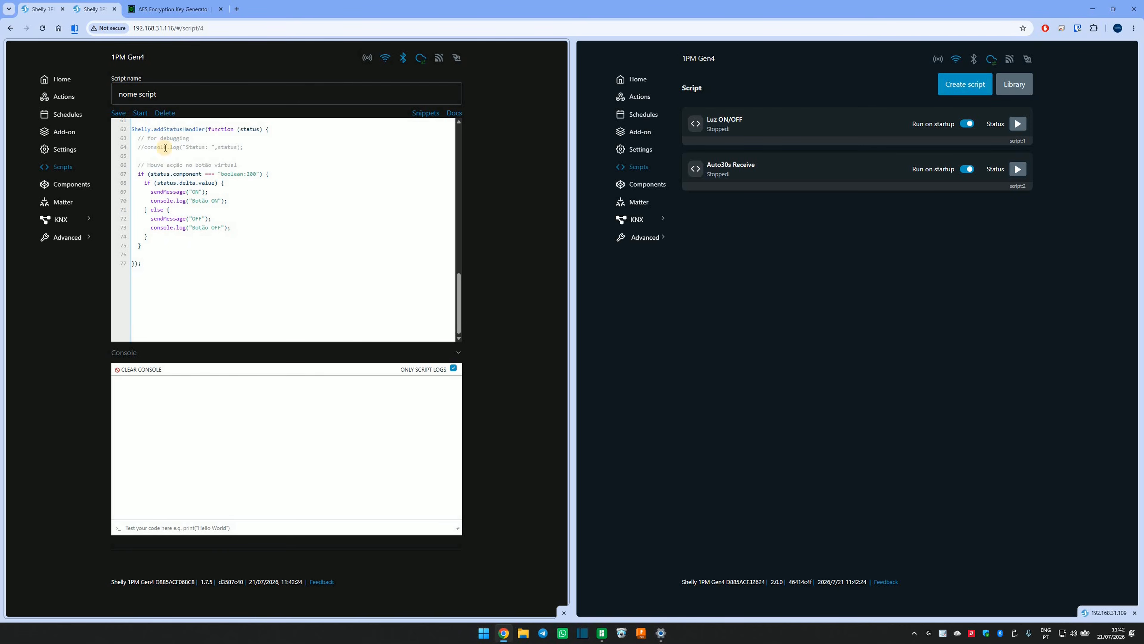
left_click(159, 264)
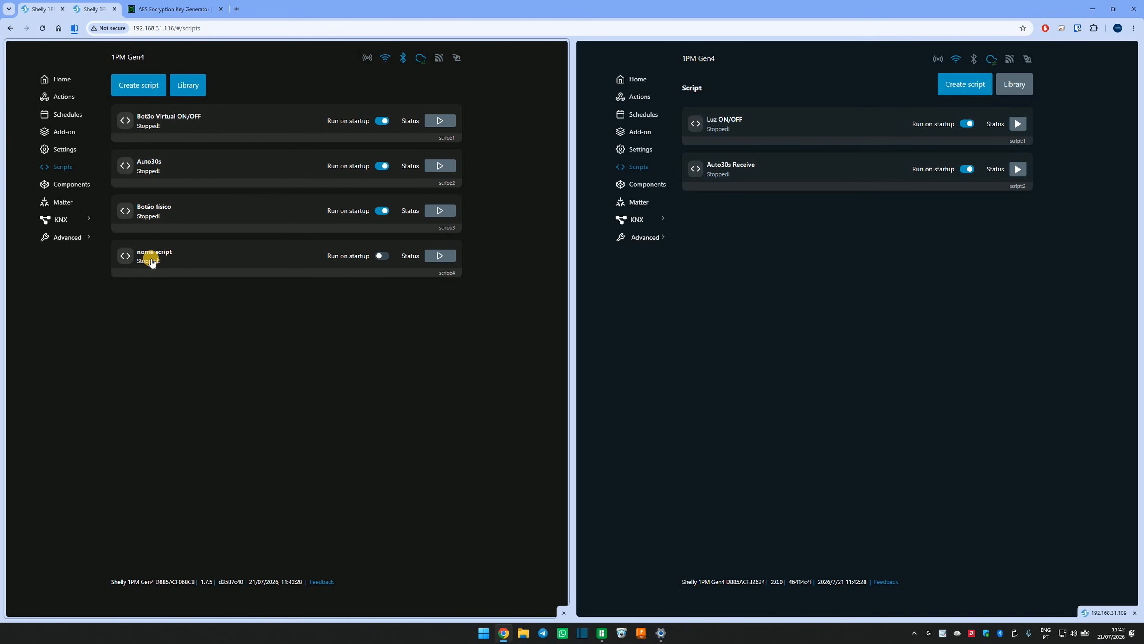
left_click(382, 258)
Compare the Botão LoRa component's ID in the user-defined components with the component ID checked in the "nome script" code.
left_click(64, 184)
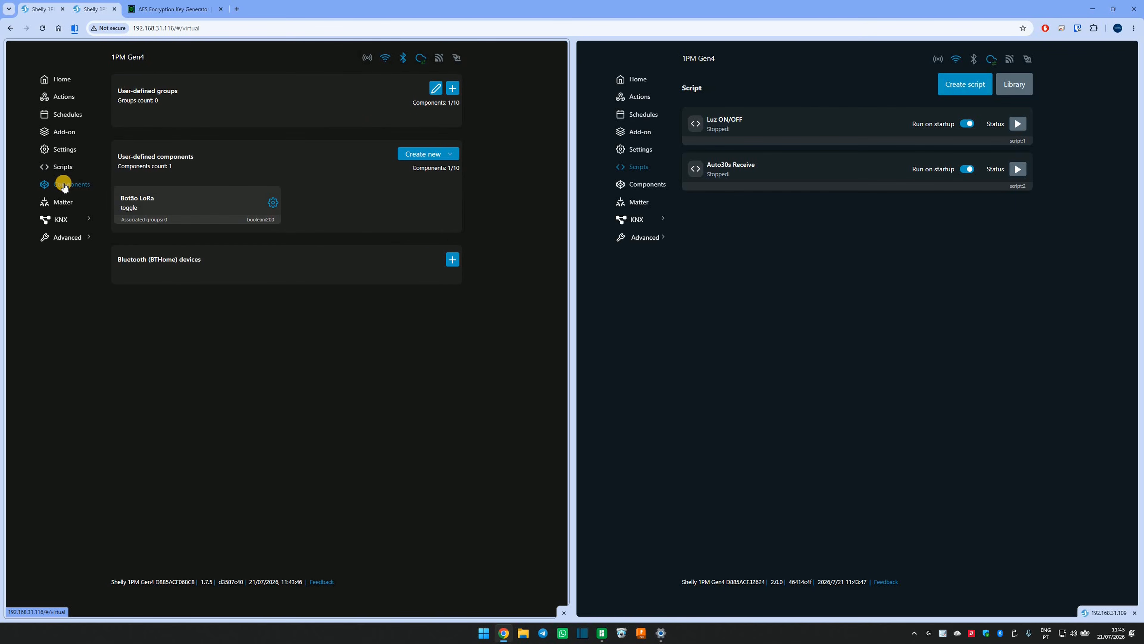
left_click(452, 154)
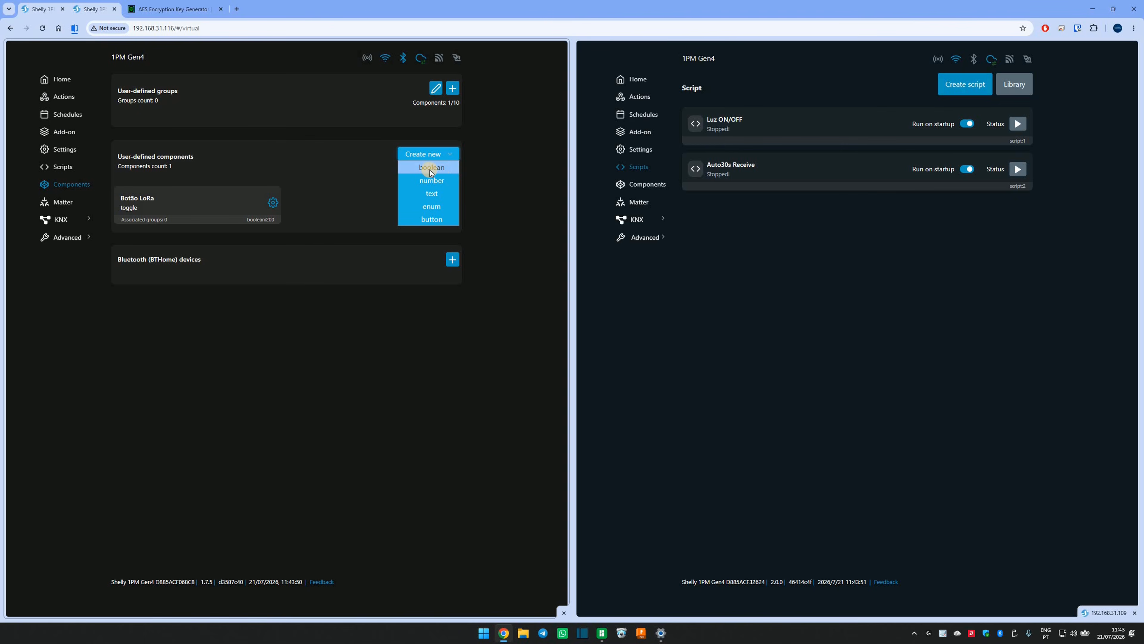
left_click(134, 207)
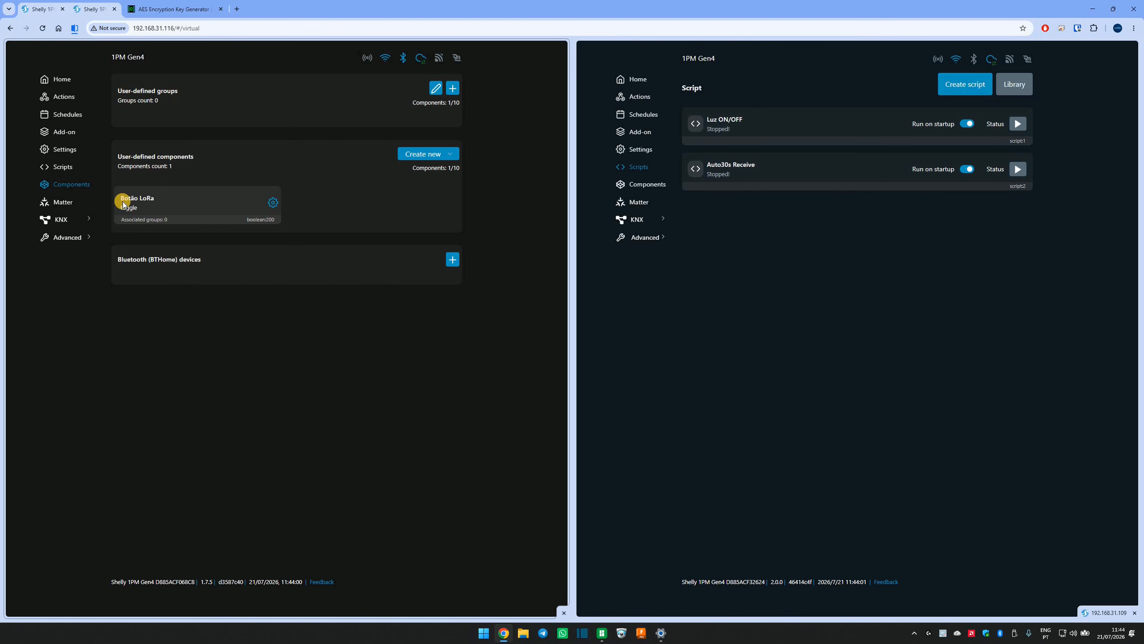
left_click(61, 172)
left_click(179, 251)
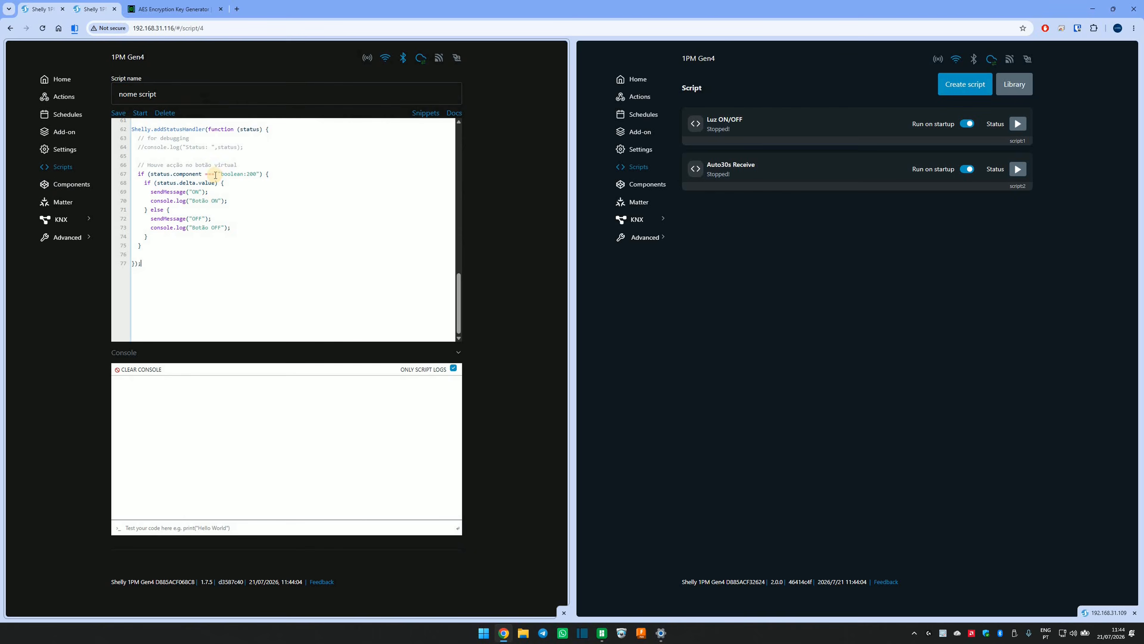
left_click_drag(221, 174, 256, 177)
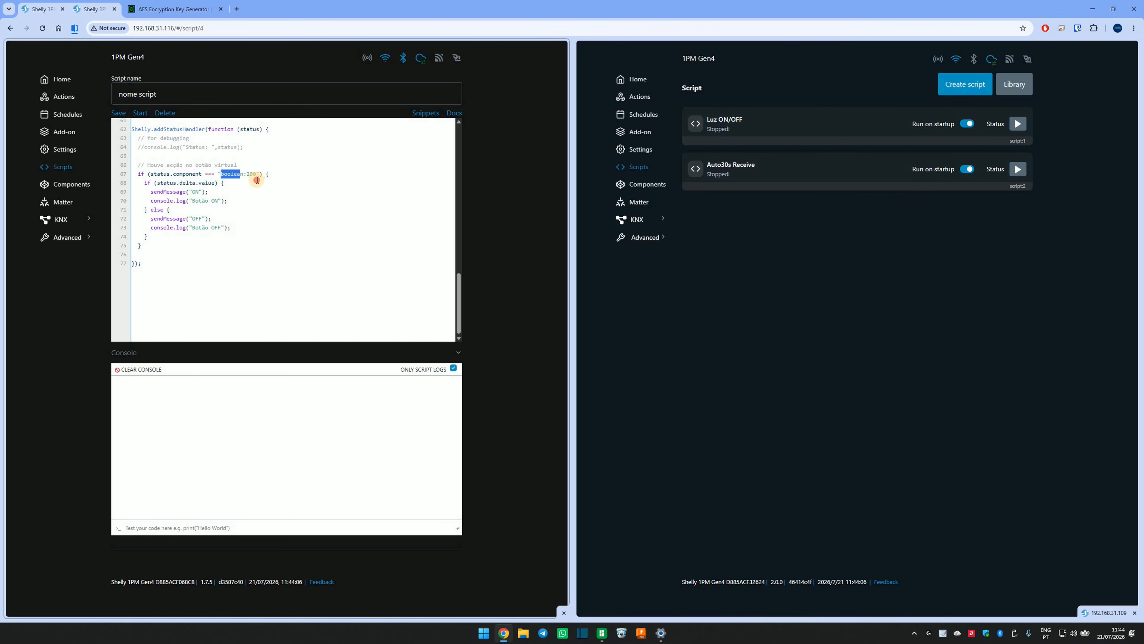
left_click(253, 208)
left_click_drag(257, 174, 221, 174)
left_click(235, 175)
left_click(64, 184)
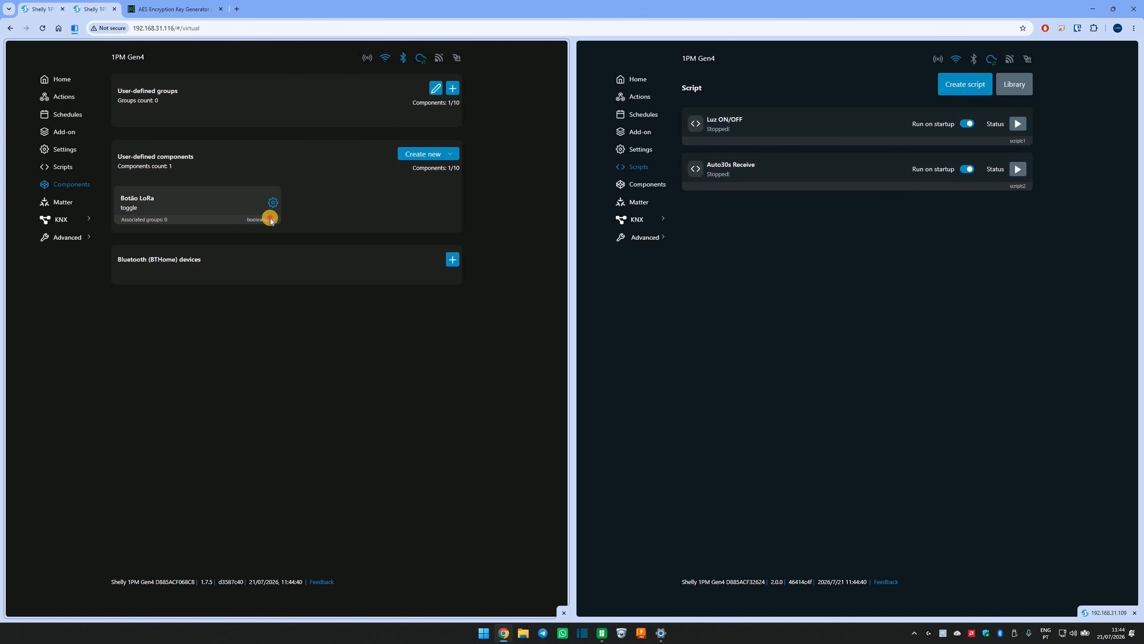
left_click_drag(248, 222, 291, 222)
Start a new boolean virtual component and name it "botao teste".
left_click(454, 152)
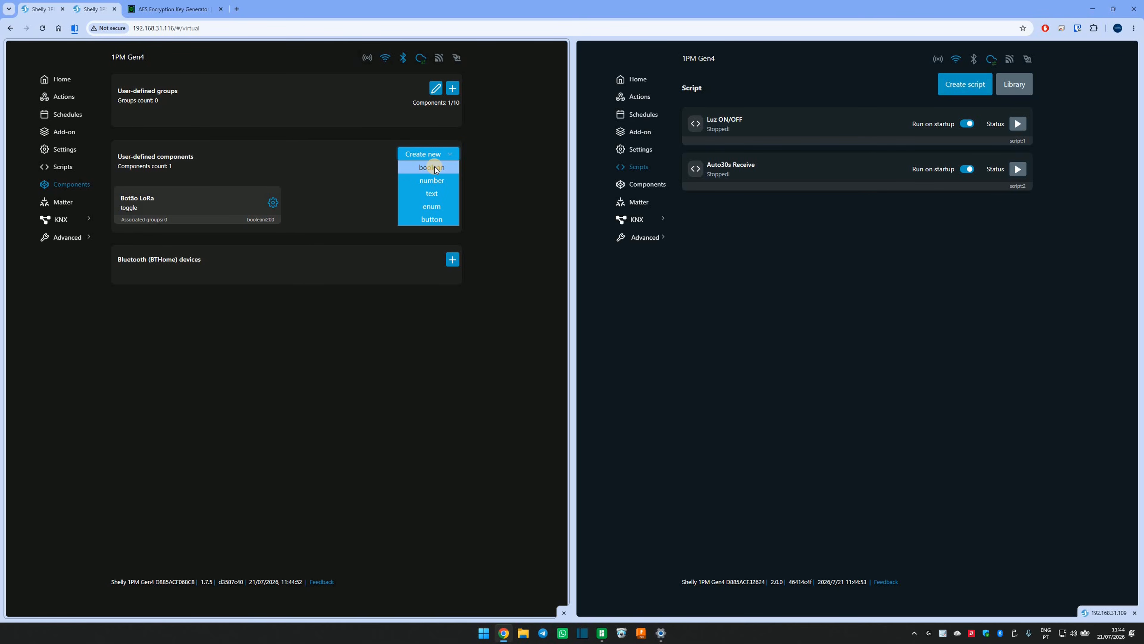
left_click(434, 168)
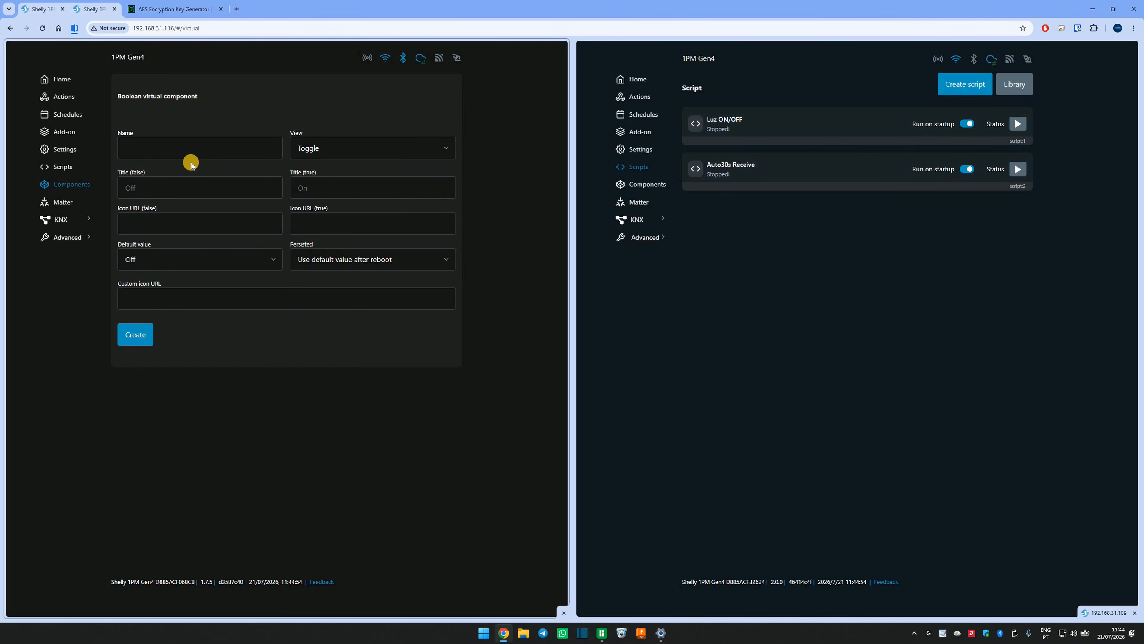
left_click(171, 150)
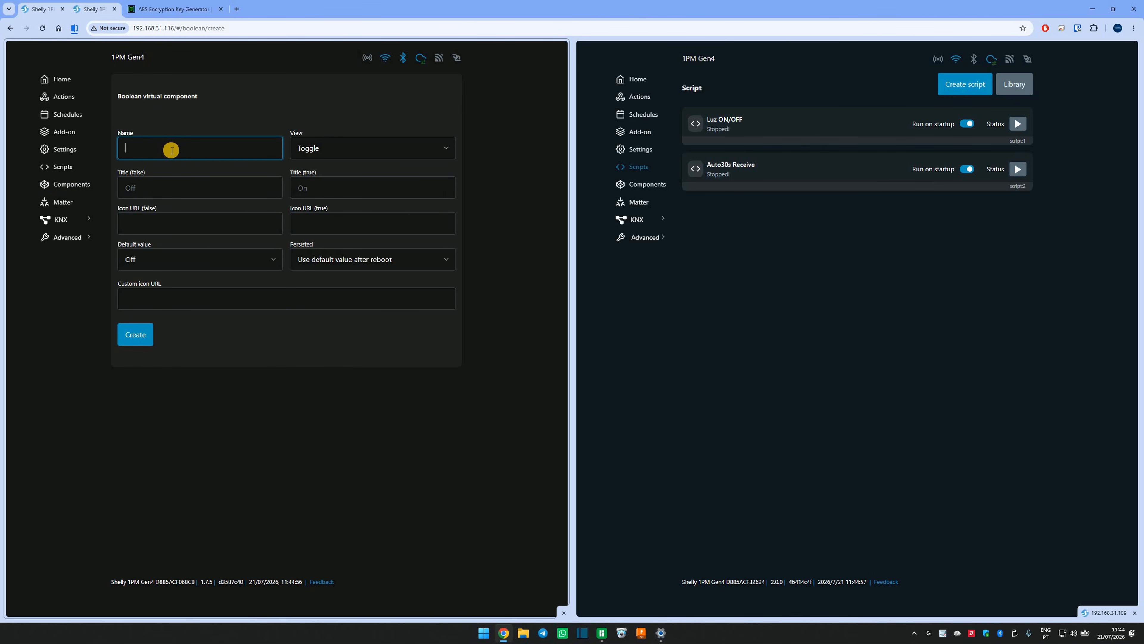
type("botao teste")
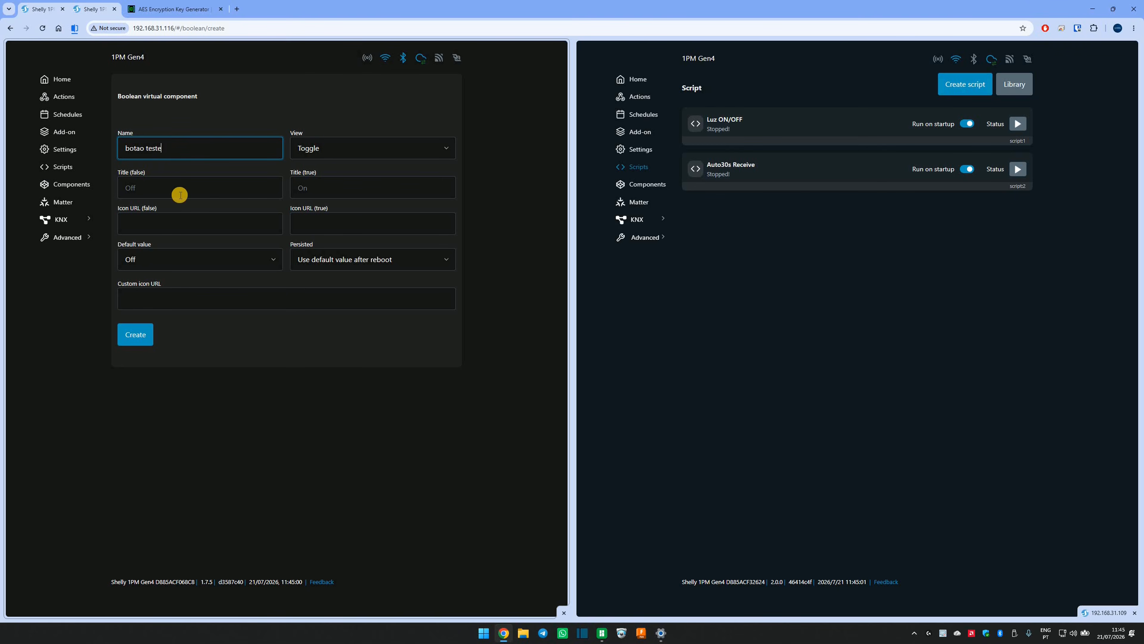
Set the component's false title to "Desligado" and true title to "Ligado", and create it.
left_click(146, 190)
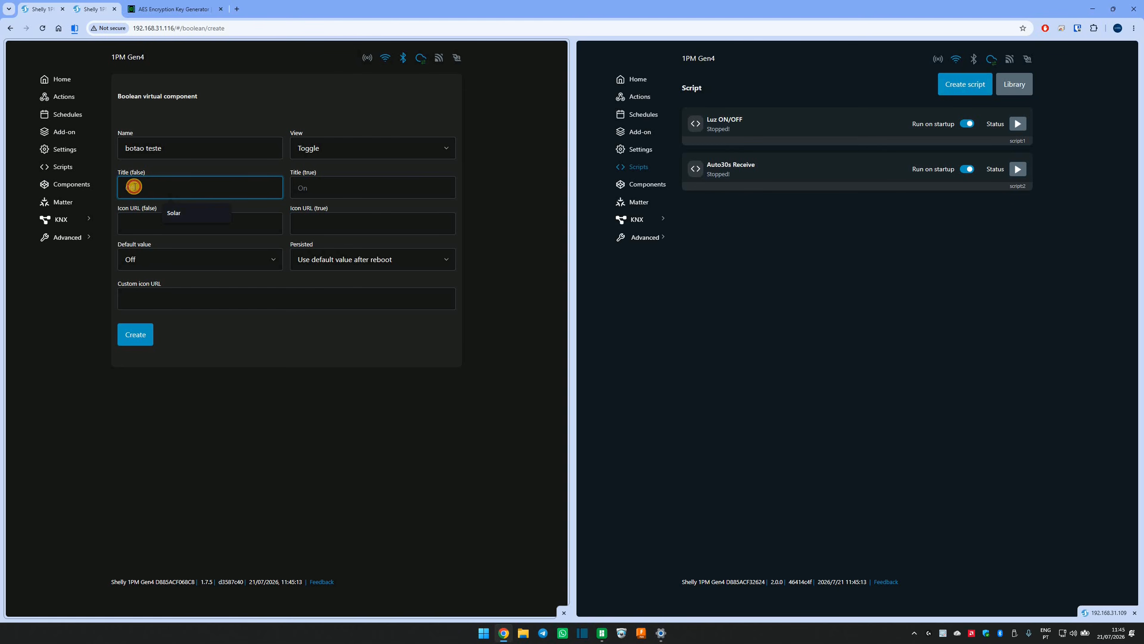
left_click(318, 190)
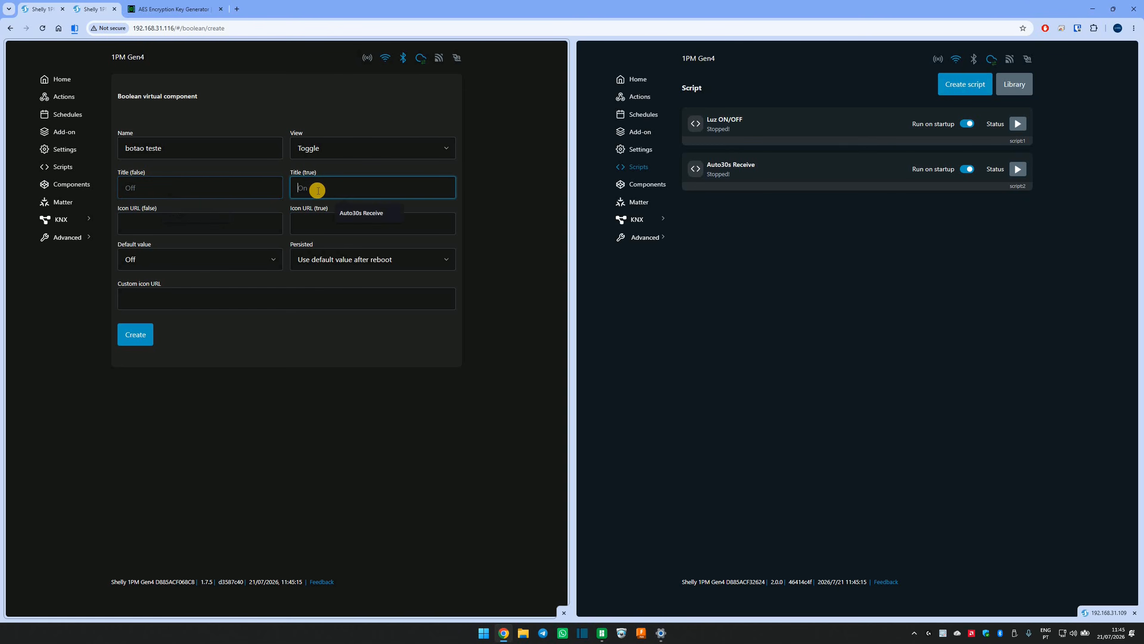
left_click(183, 188)
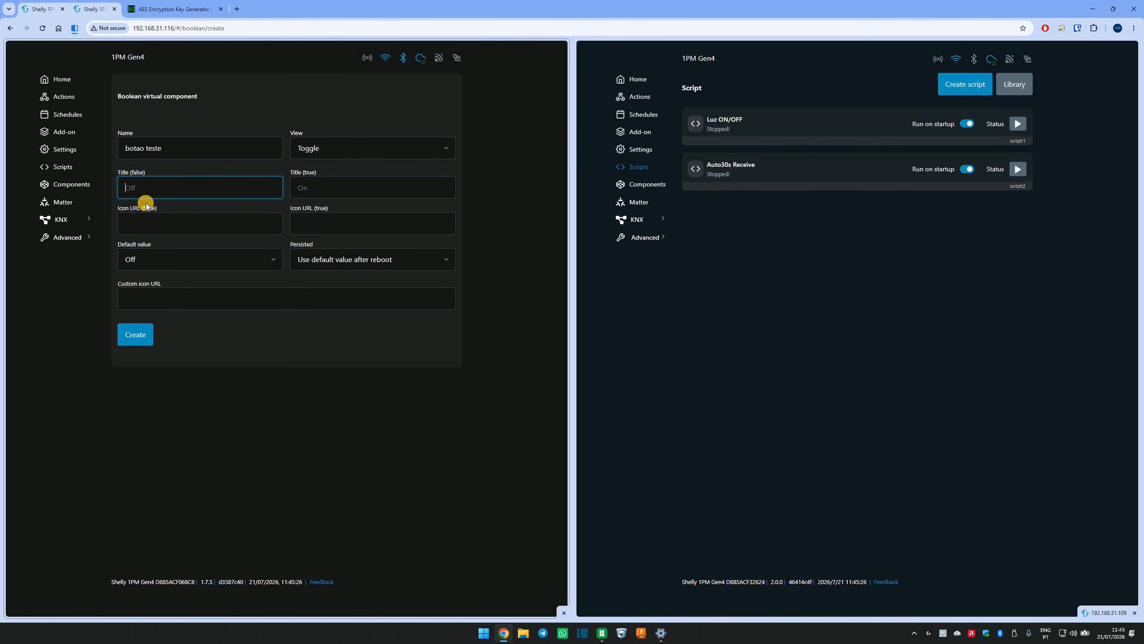
type("Desligado")
left_click(366, 186)
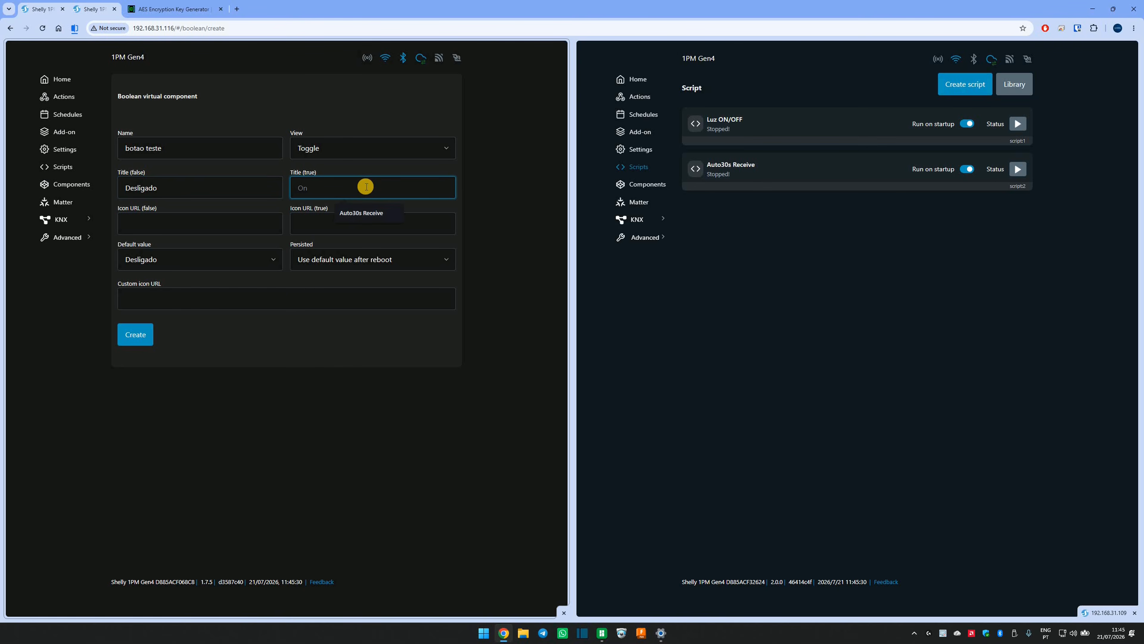
type("Ligado")
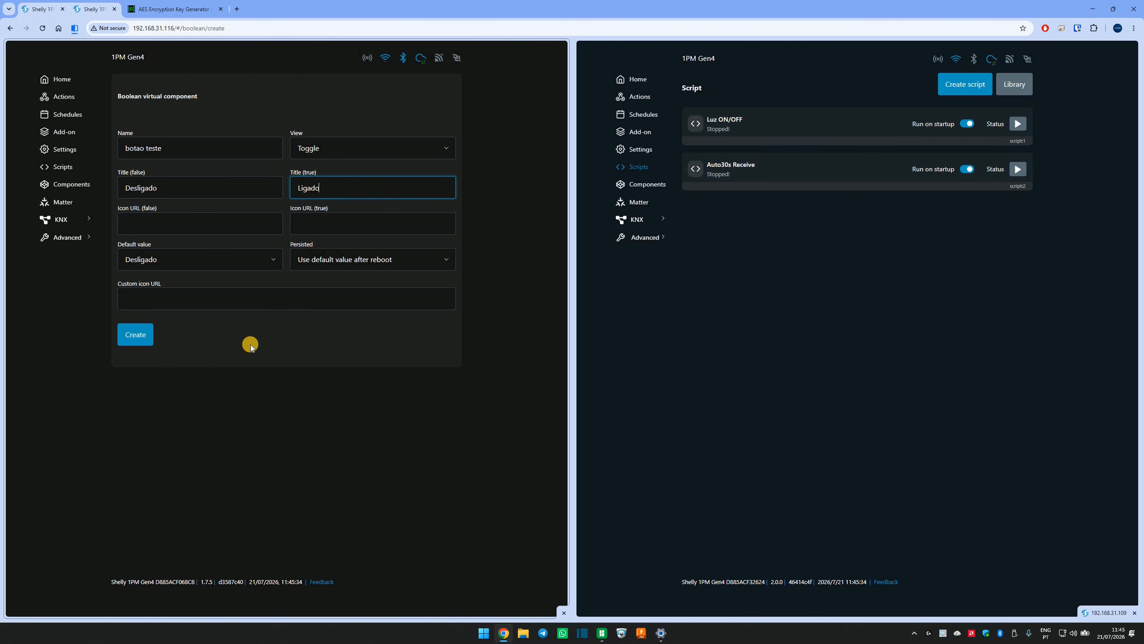
left_click(135, 339)
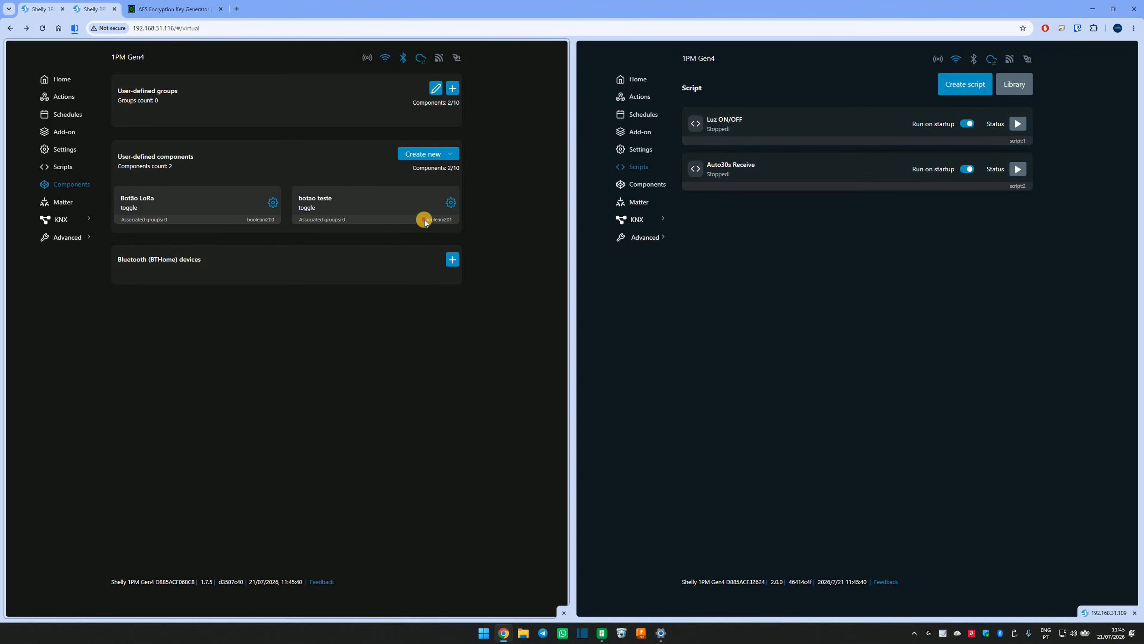
Check the ID of the "botao teste" component and change the component condition in "nome script" to "boolean:201".
left_click_drag(424, 223, 449, 224)
left_click(71, 171)
left_click(162, 254)
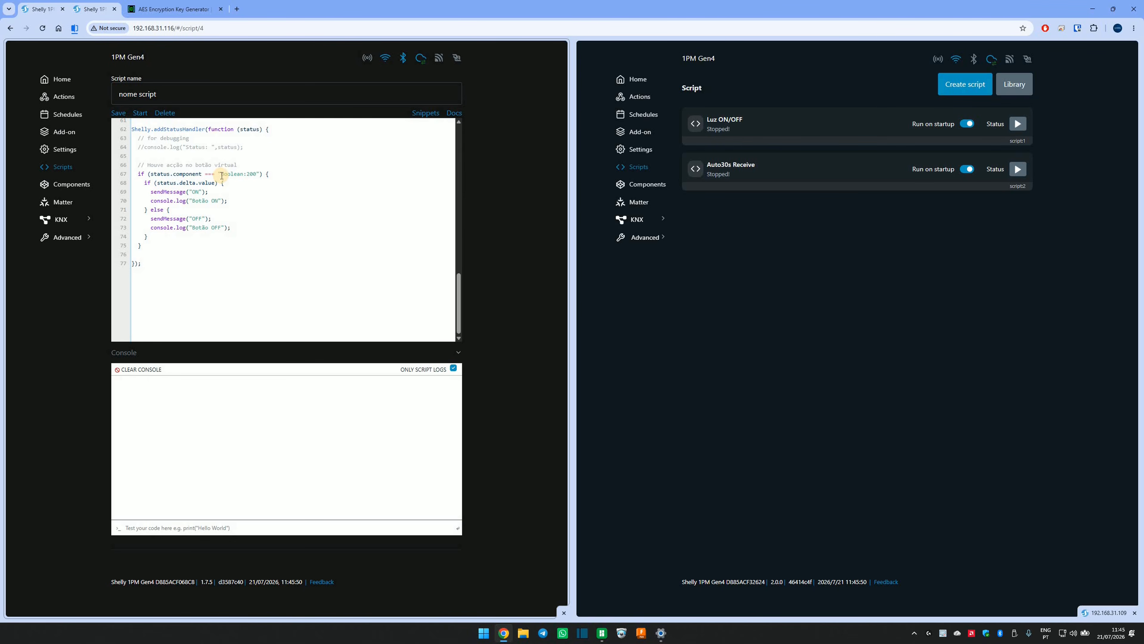
left_click_drag(246, 174, 257, 174)
key("Right")
key("Right")
key("Right")
key("Right")
type("1")
left_click(281, 257)
scroll(282, 257, "up", 1)
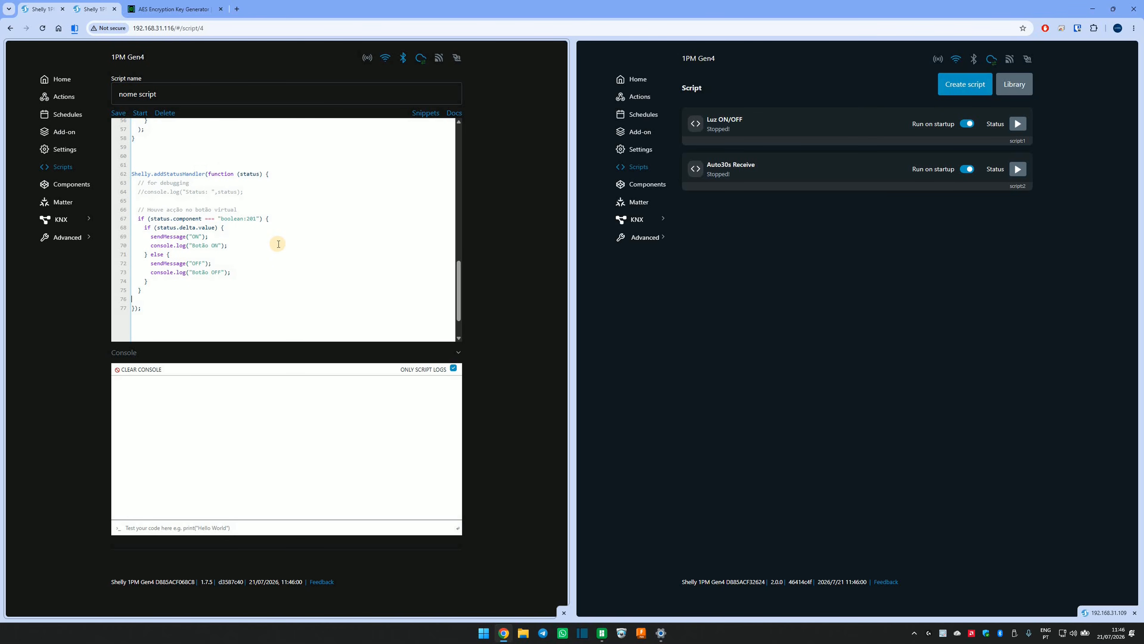
Review the components list, and examine the component ID and AES key constant in the "Botão Virtual ON/OFF" script.
left_click(62, 167)
left_click(74, 186)
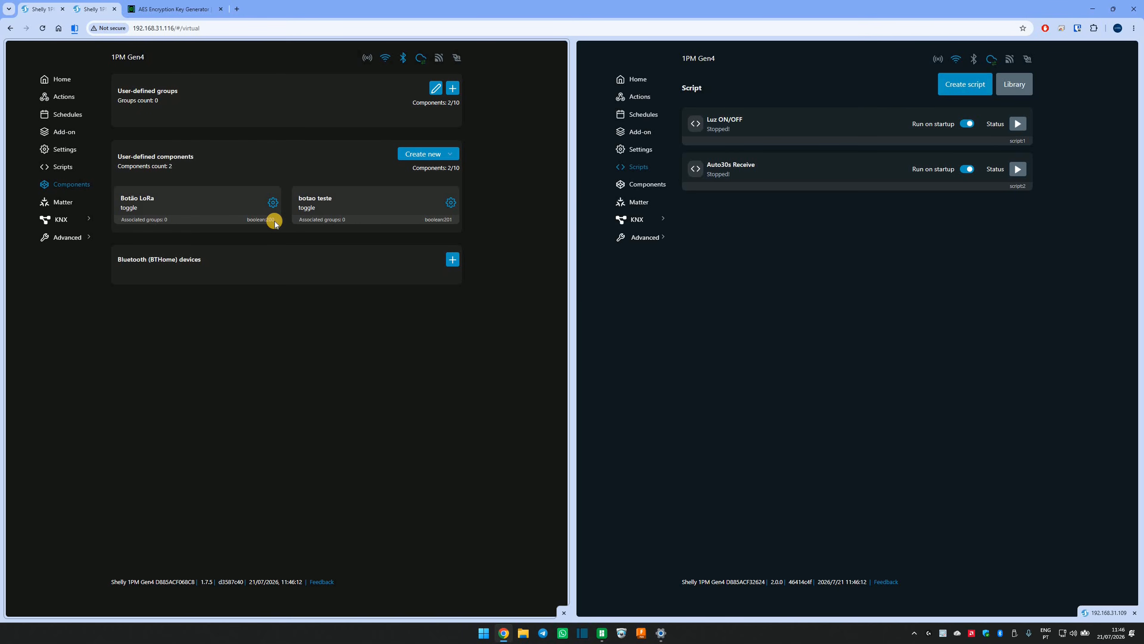
left_click(56, 168)
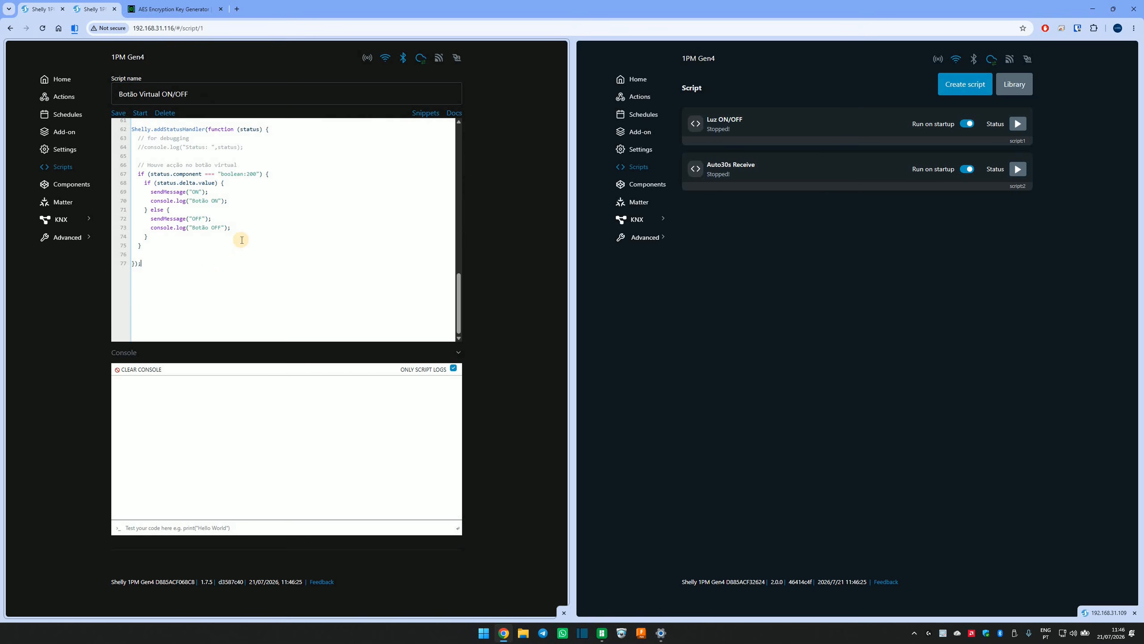
scroll(221, 215, "up", 1)
left_click(244, 219)
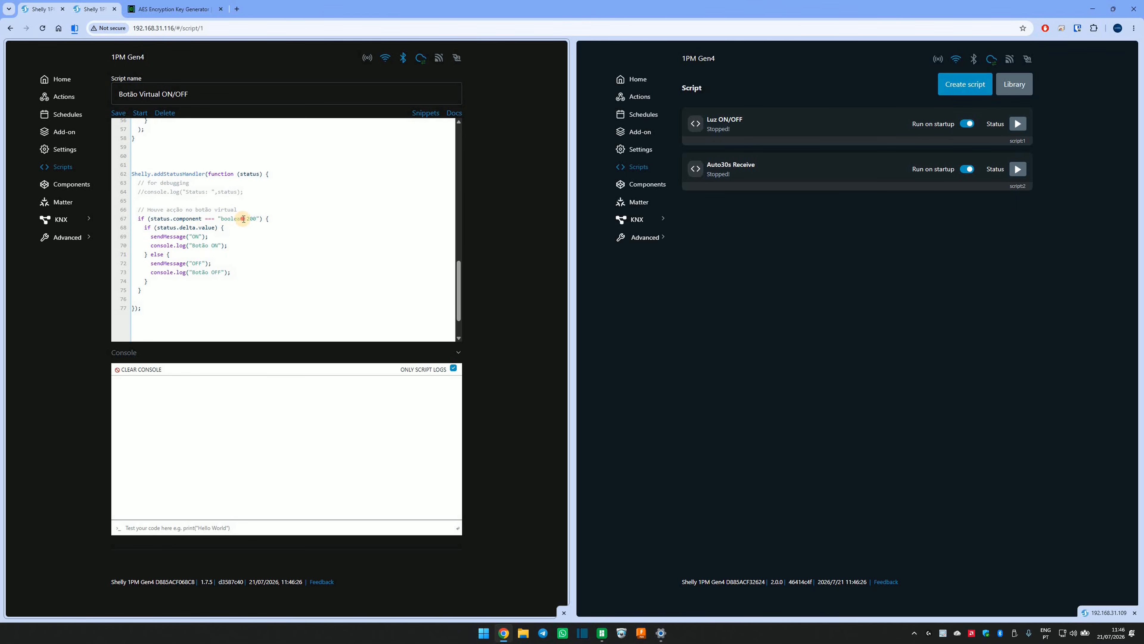
double_click(250, 219)
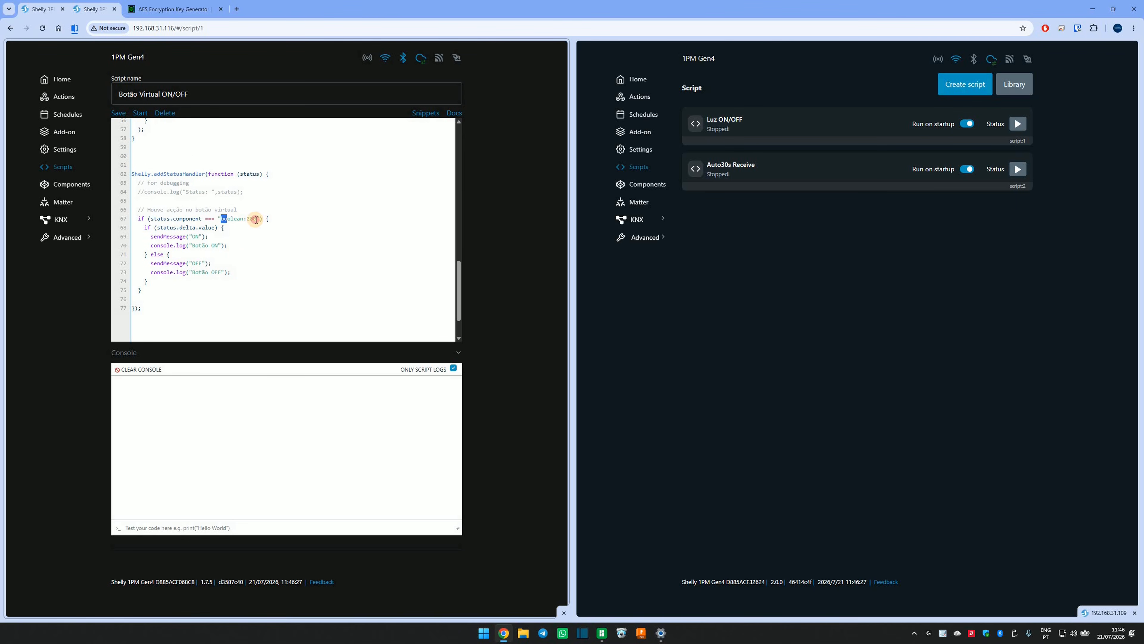
left_click(229, 312)
scroll(246, 296, "up", 1)
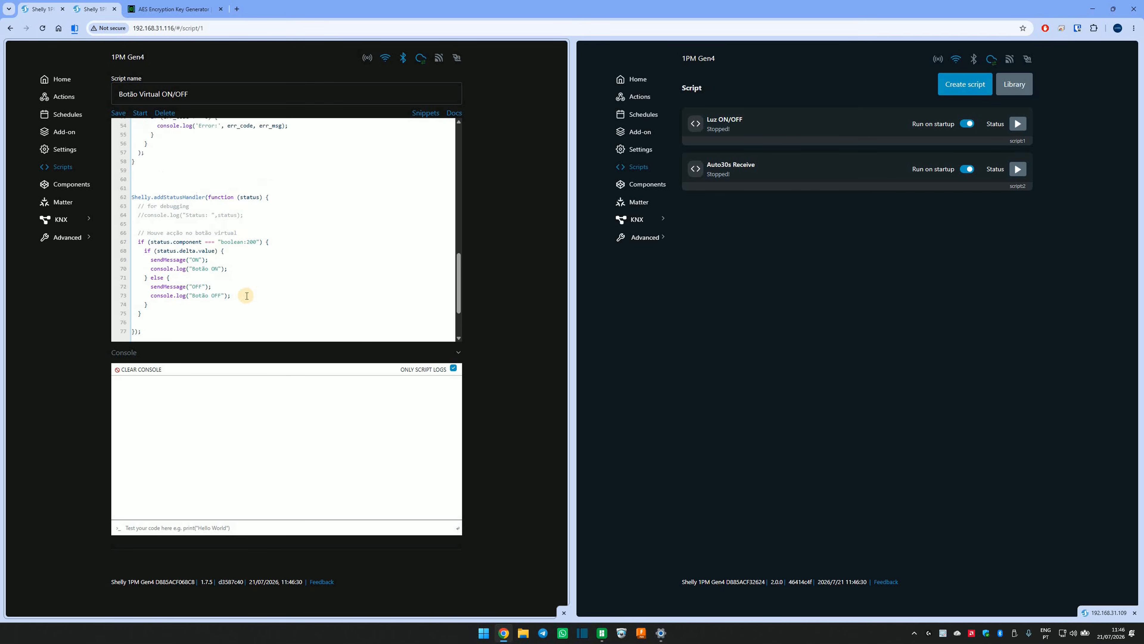
scroll(247, 296, "up", 10)
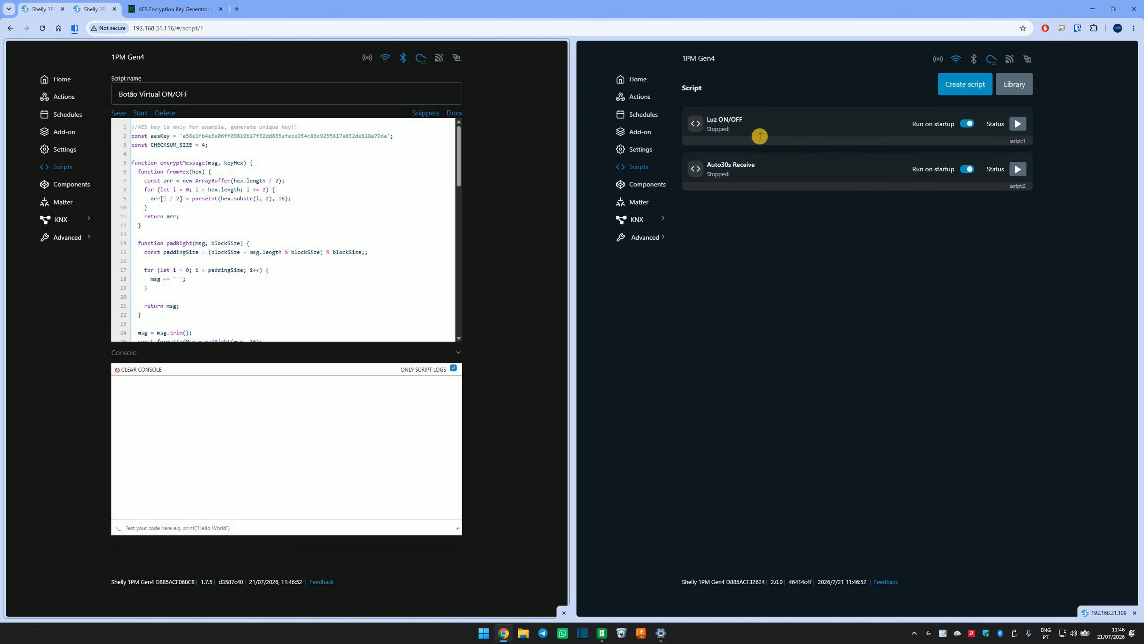
Open the "Luz ON/OFF" script on the device at 192.168.31.109 and compare its aesKey value with the sender script's.
left_click(757, 129)
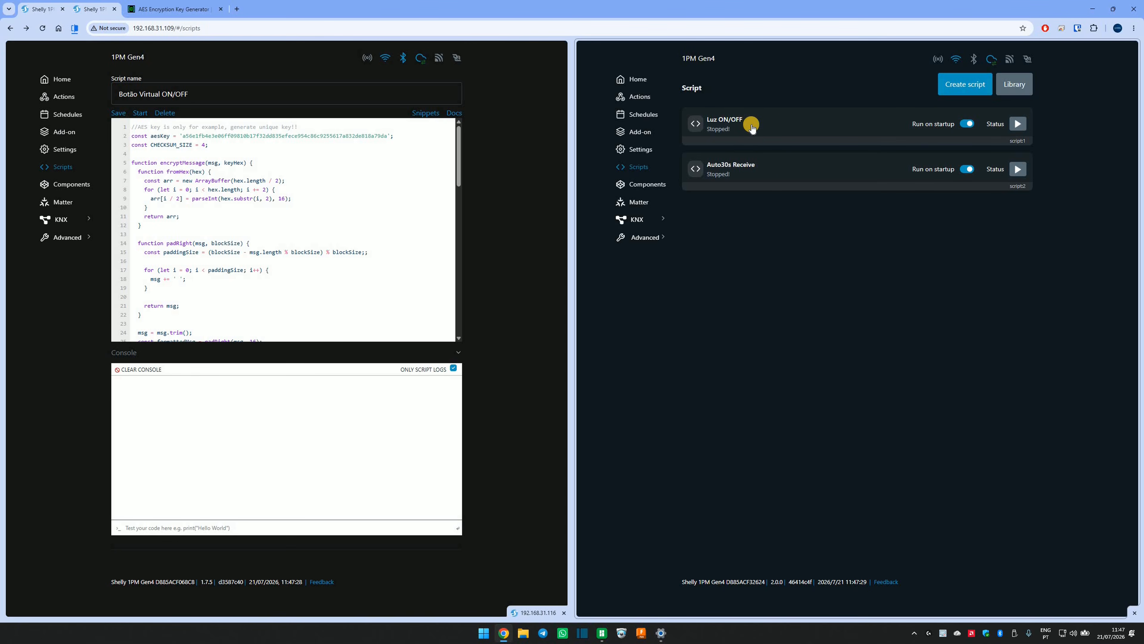
left_click(752, 128)
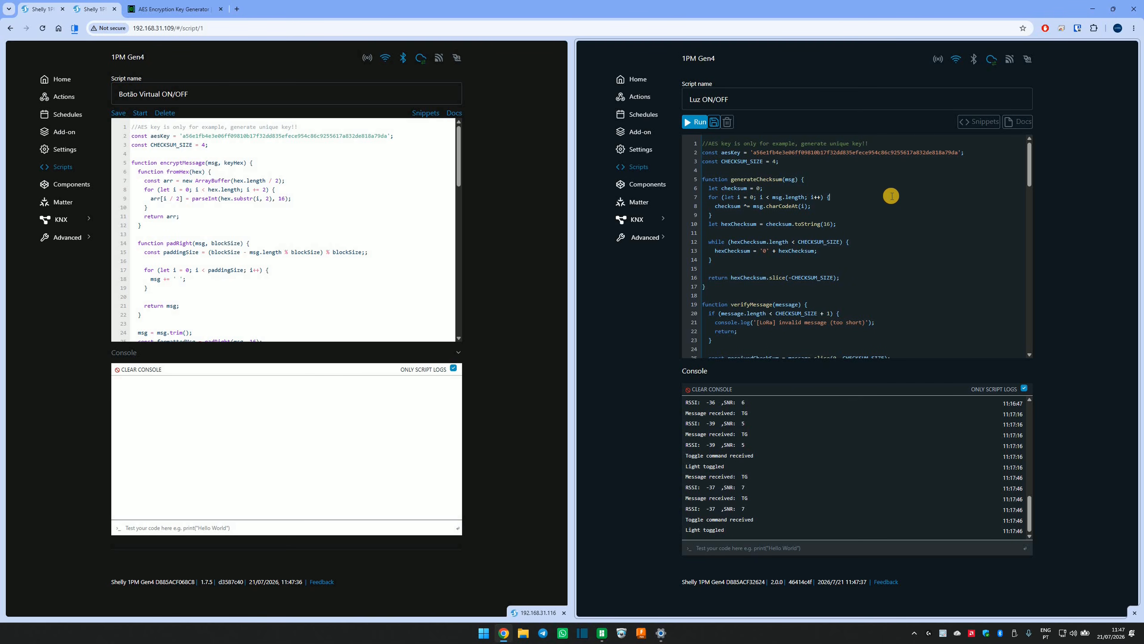
left_click(870, 198)
left_click(751, 152)
left_click_drag(942, 152, 957, 152)
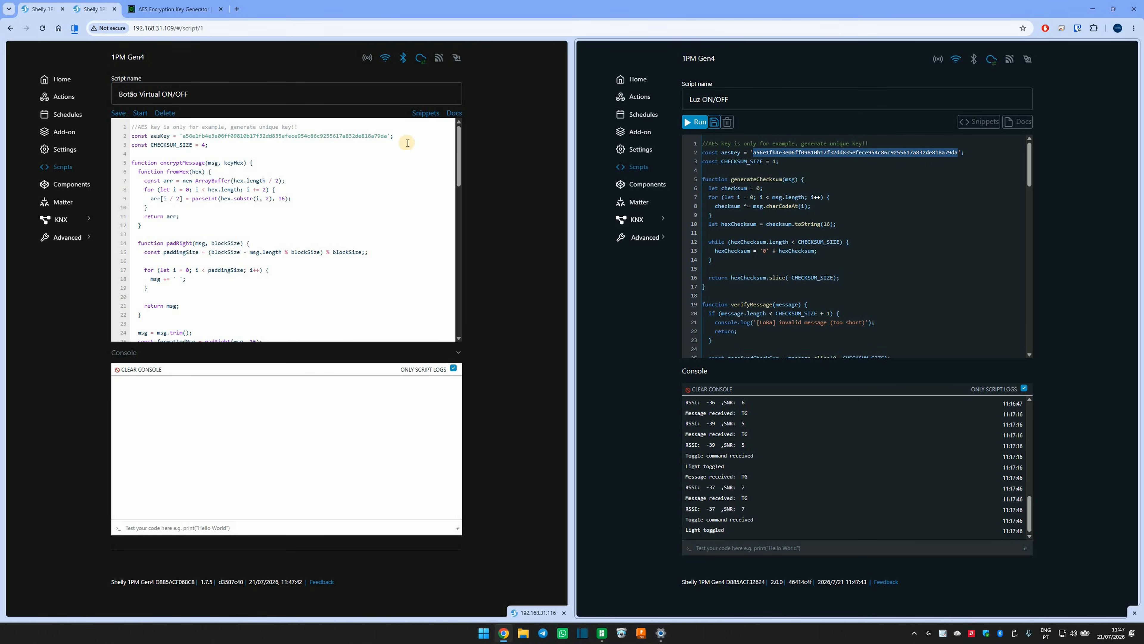
left_click_drag(385, 136, 291, 136)
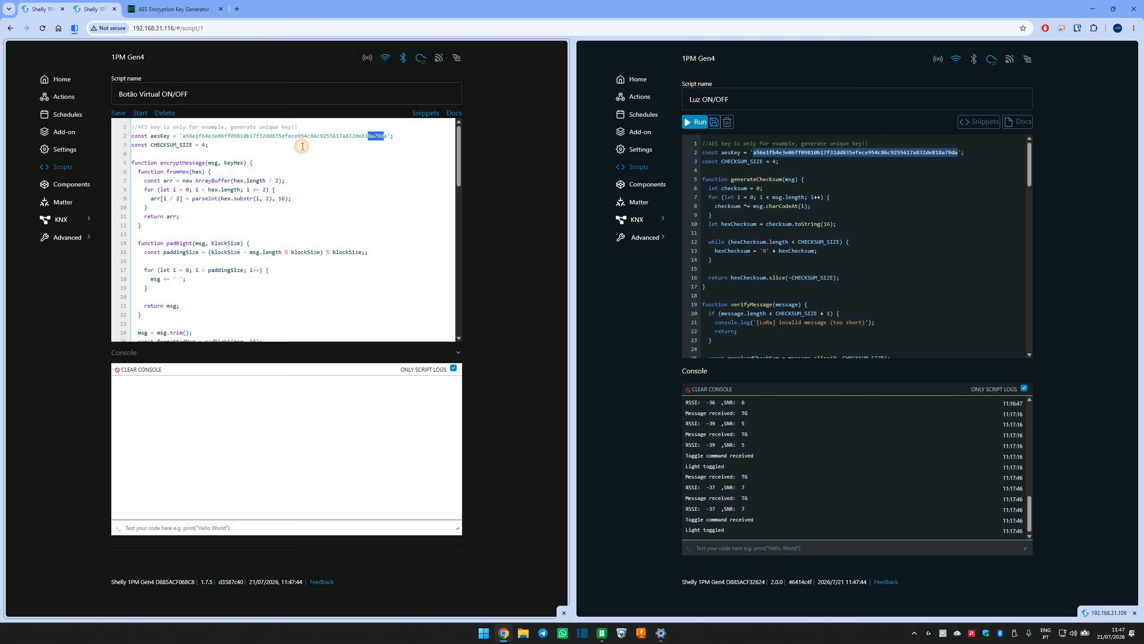
left_click(321, 154)
left_click(754, 153)
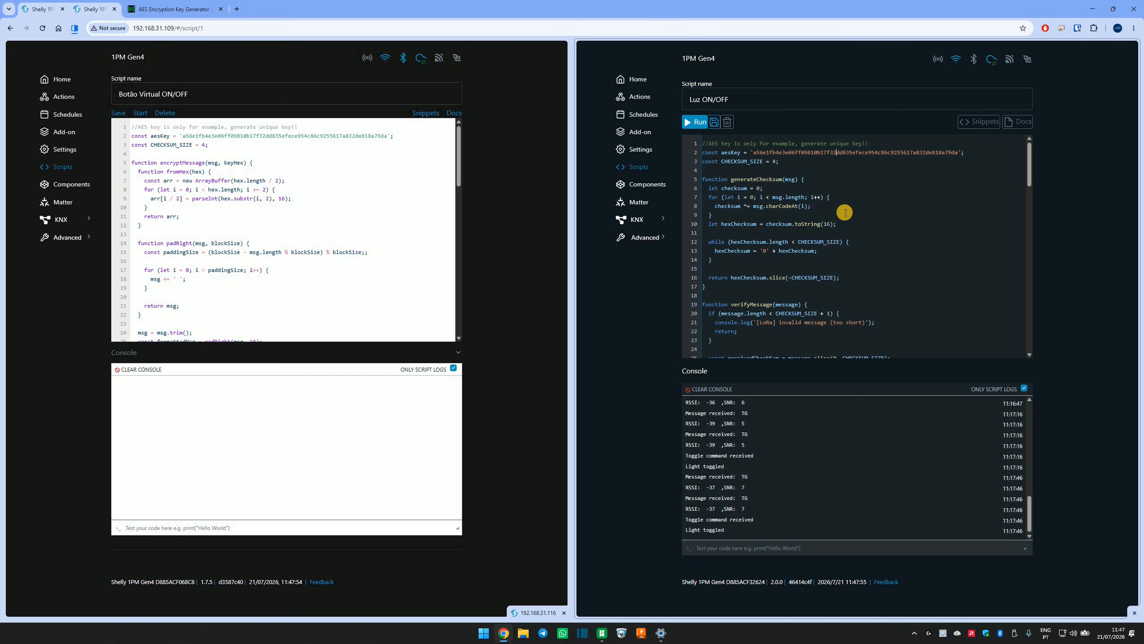
Examine the "Luz ON/OFF" script down to its event handler and the Switch.Set calls that turn the light on and off.
scroll(845, 209, "down", 6)
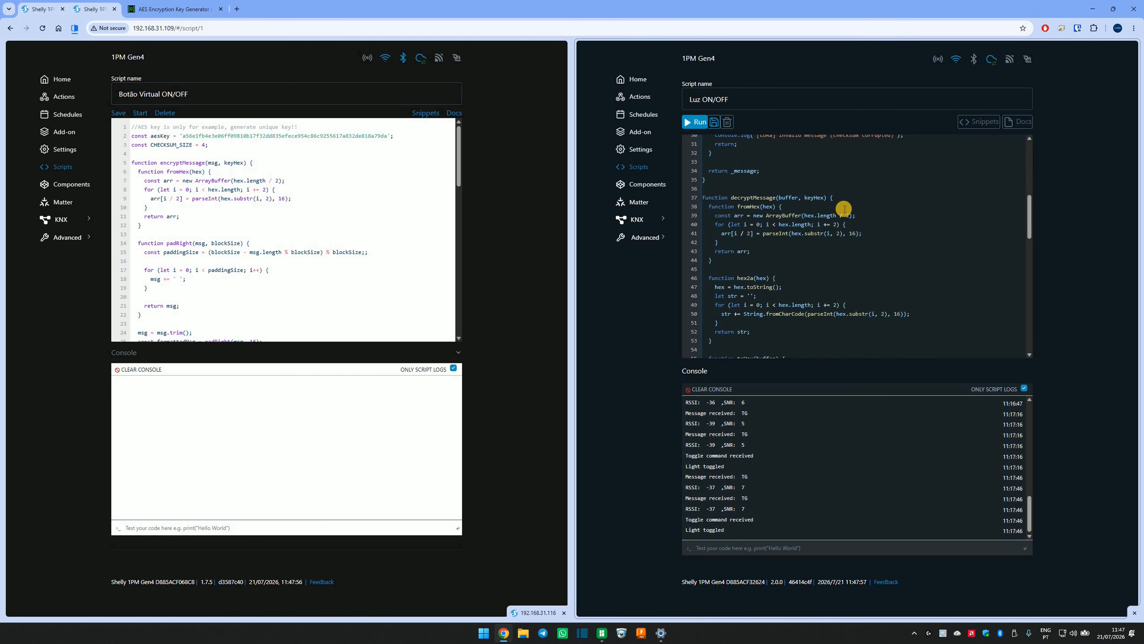
scroll(842, 209, "down", 5)
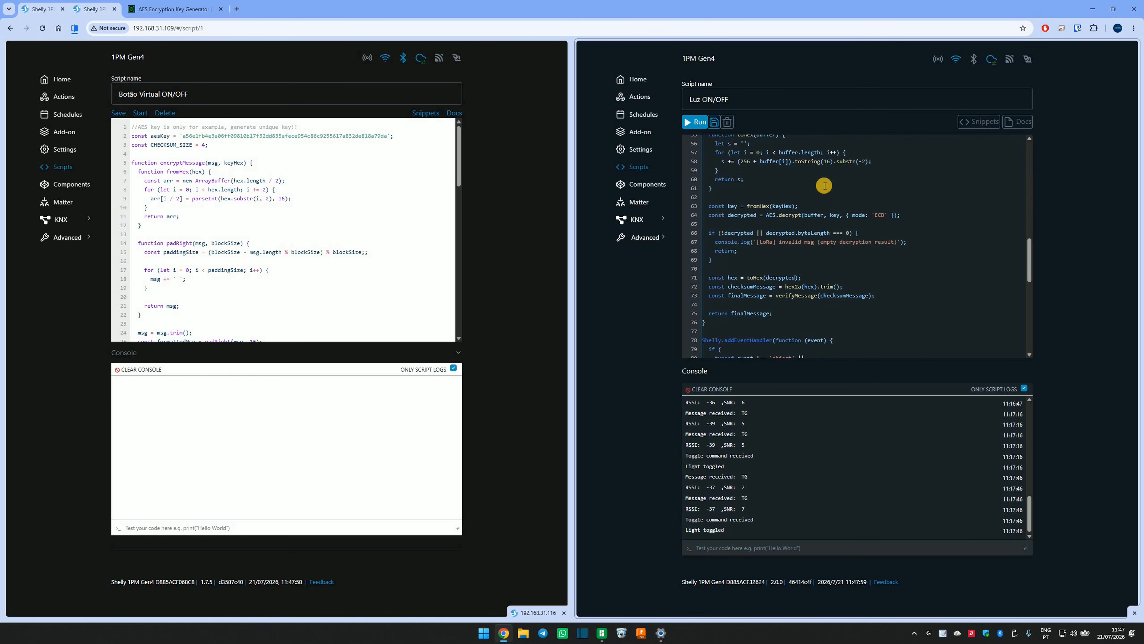
scroll(823, 183, "down", 3)
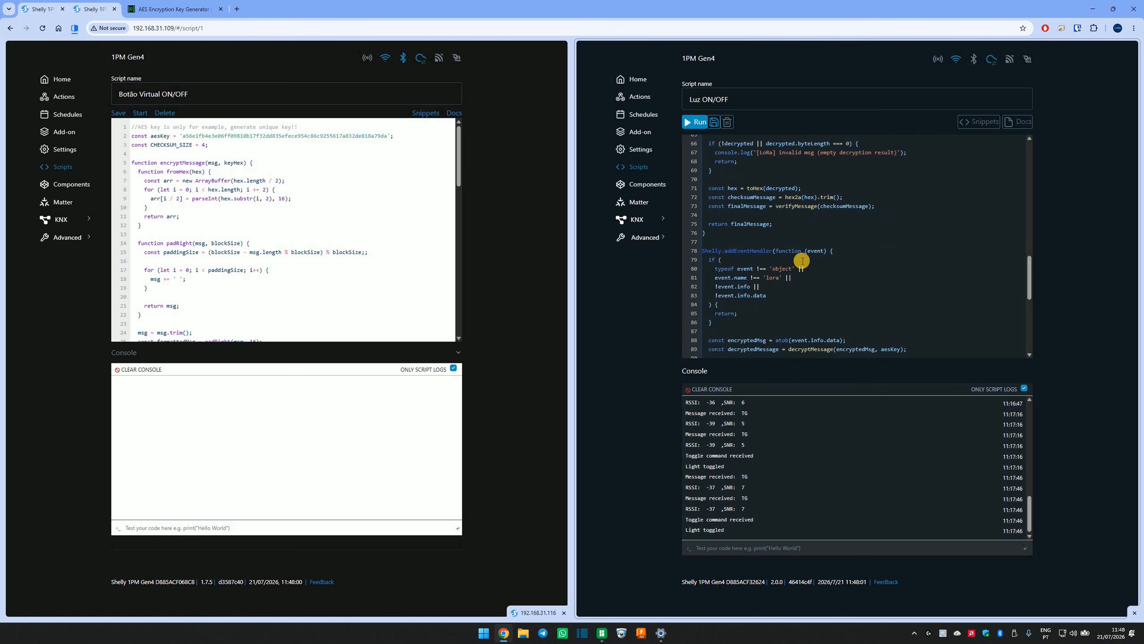
scroll(816, 263, "down", 6)
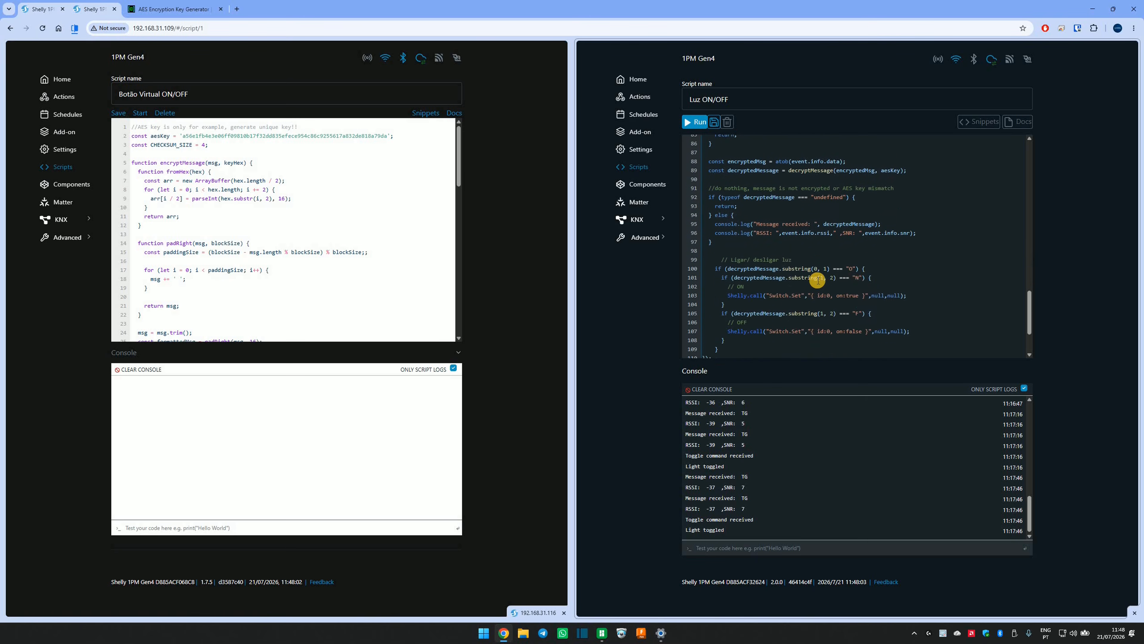
scroll(805, 329, "up", 2)
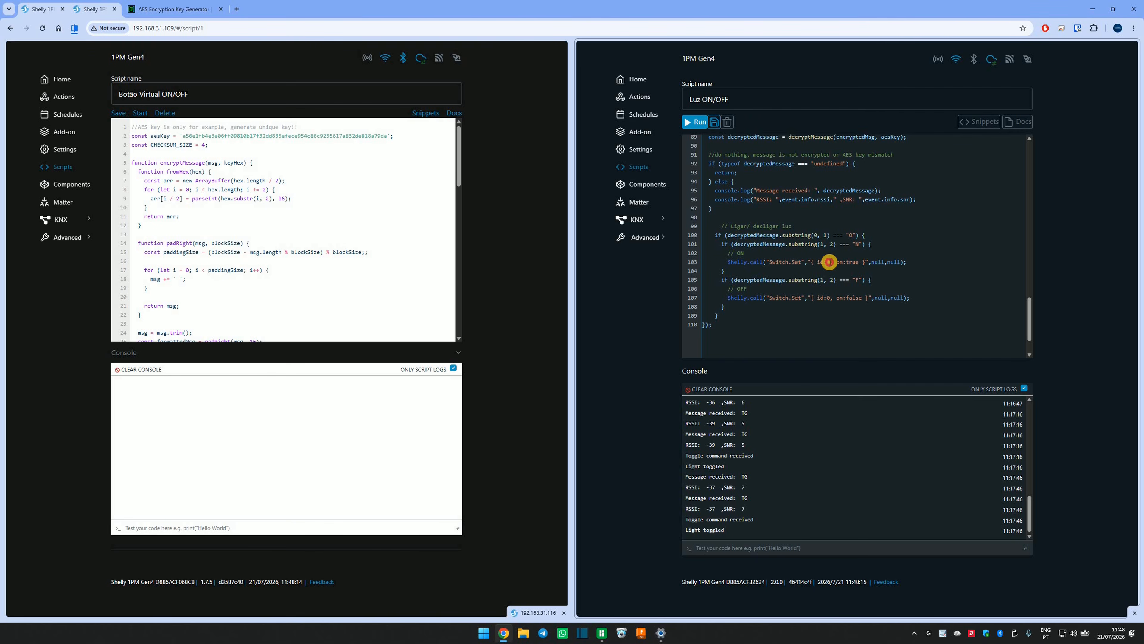
left_click(829, 297)
left_click(829, 263)
left_click(829, 298)
left_click(830, 268)
left_click(830, 298)
Open the "Botão físico" script on the sender device and examine its "input:0" condition and ON/OFF message commands.
left_click(635, 170)
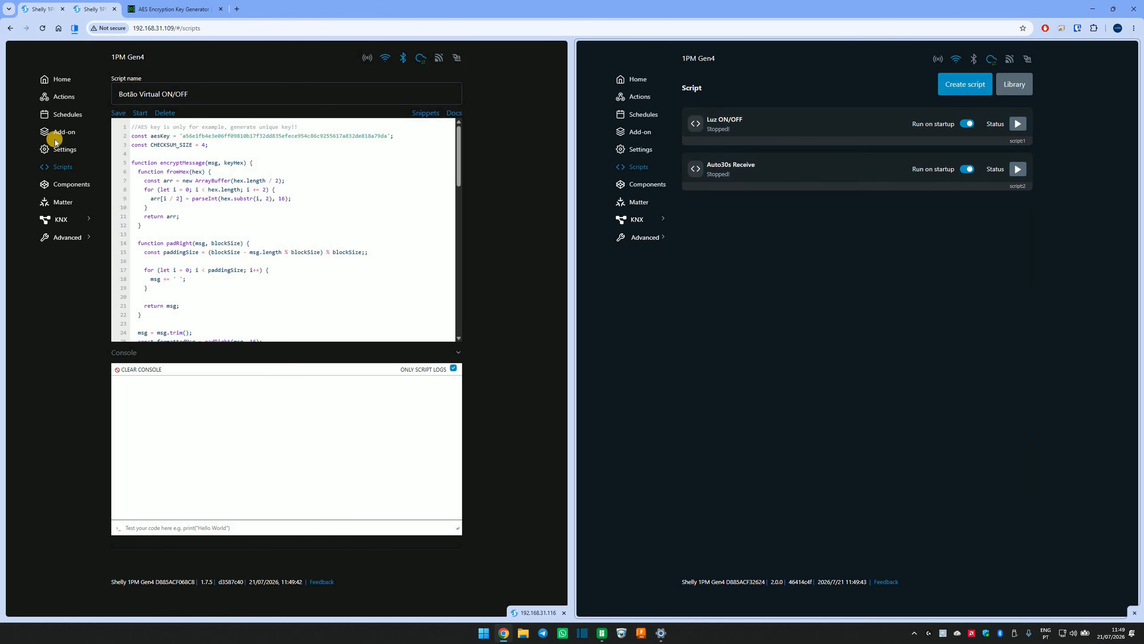
left_click(68, 168)
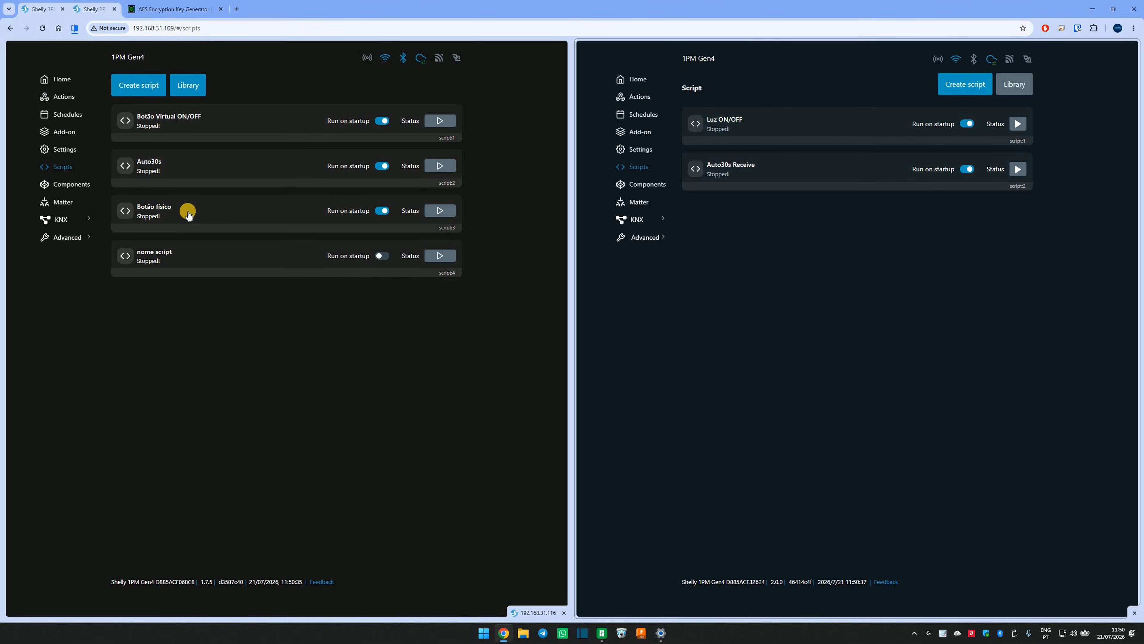
left_click(215, 227)
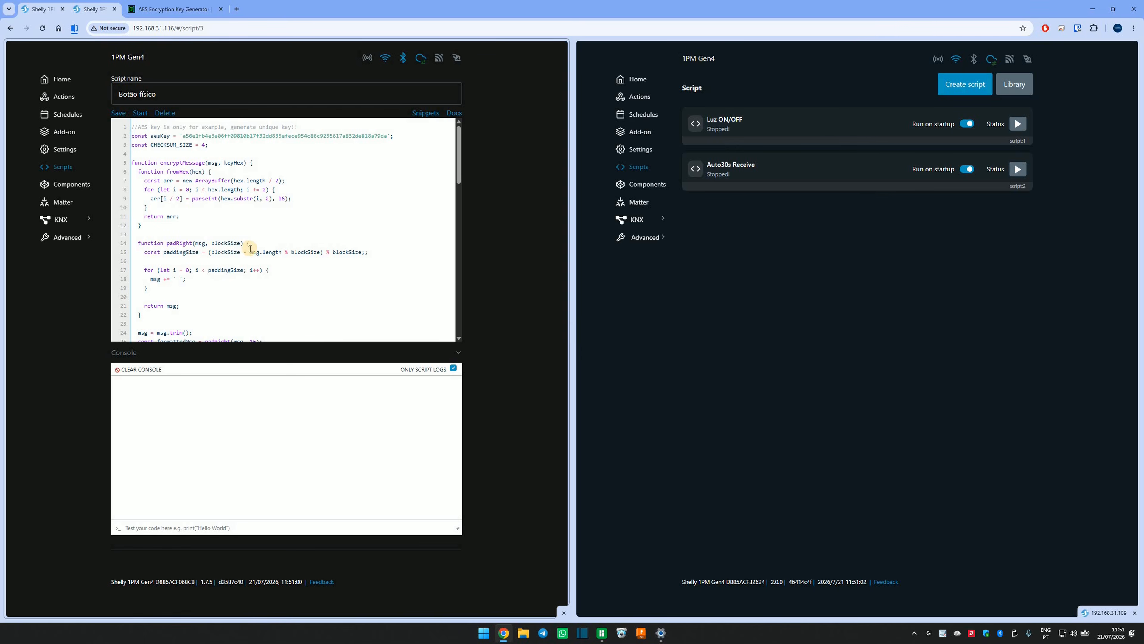
scroll(283, 240, "down", 10)
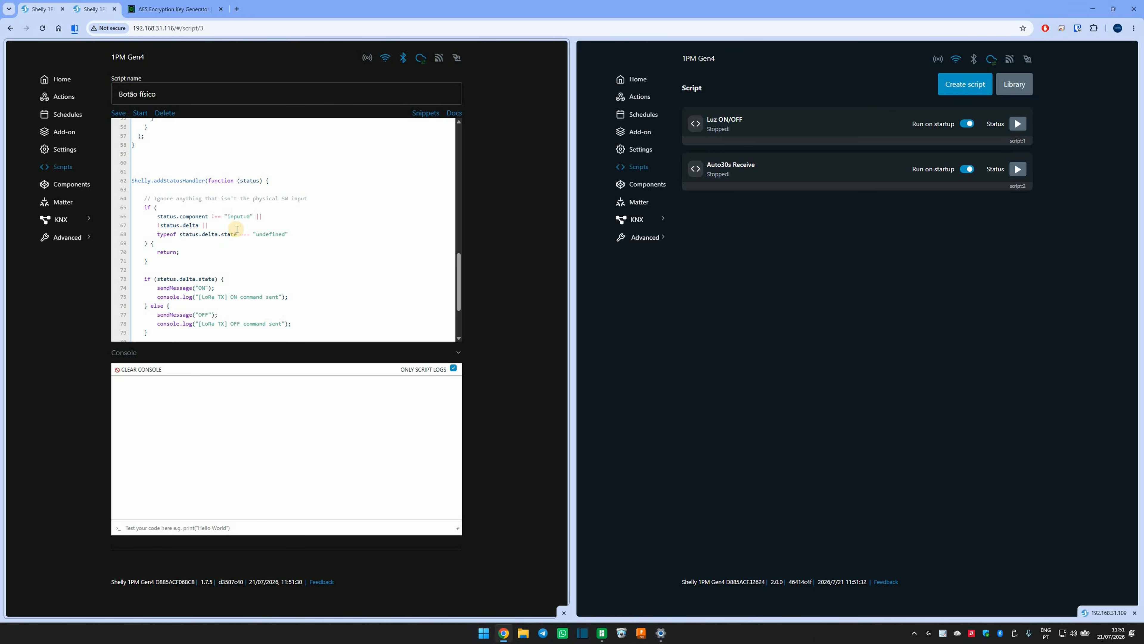
left_click(251, 216)
scroll(120, 127, "down", 3)
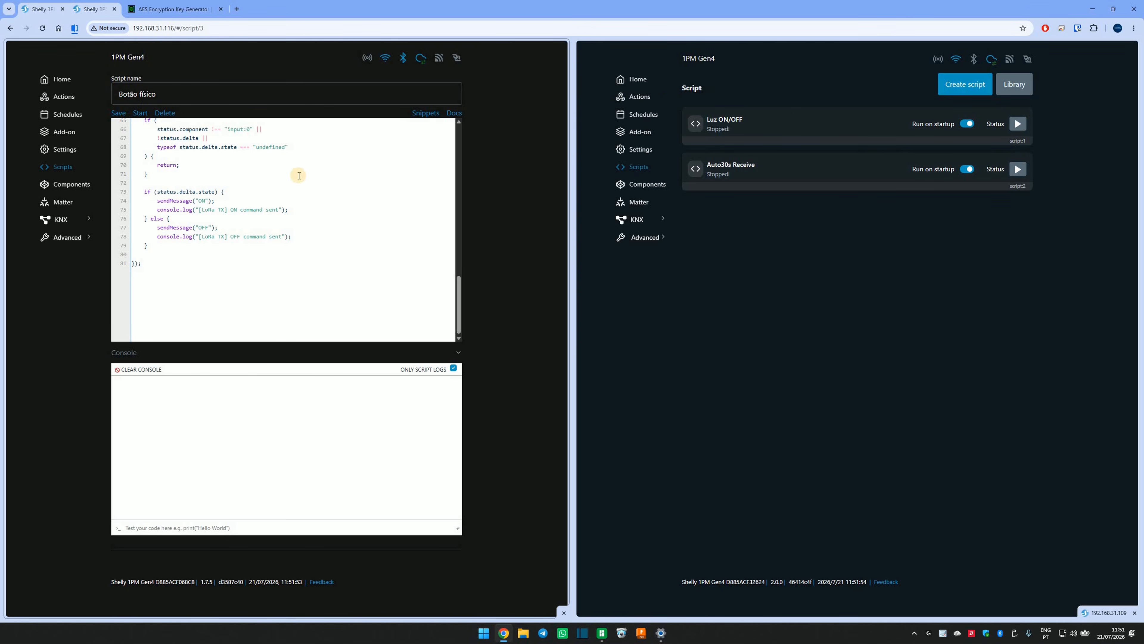
left_click(62, 167)
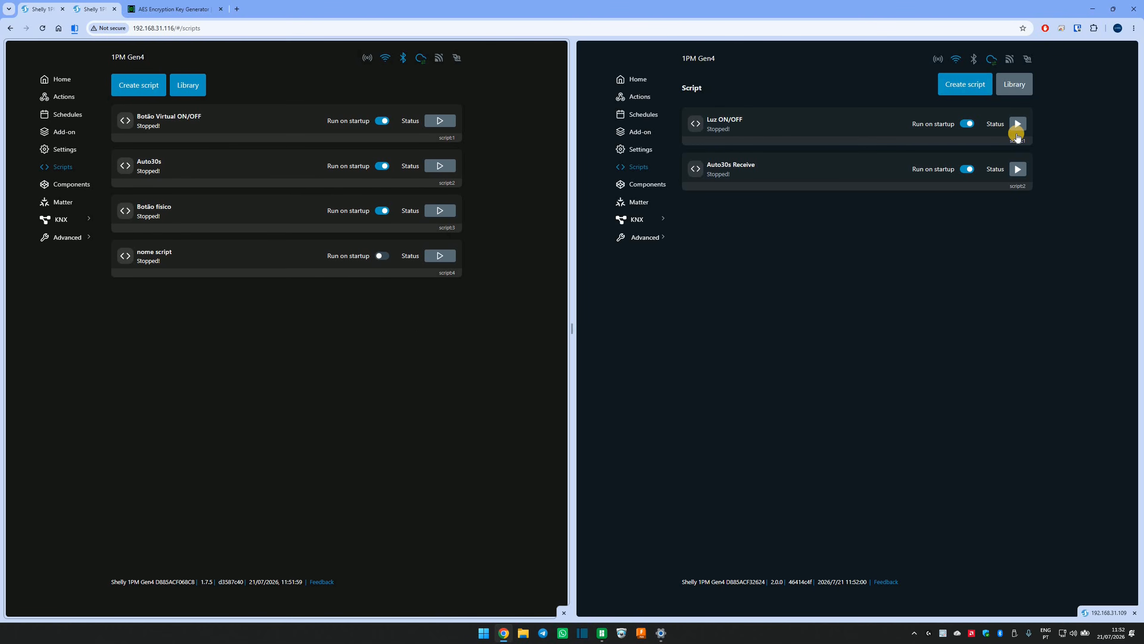
Start the "Luz ON/OFF" script on the receiver device and the "Botão Virtual ON/OFF" script on the sender device.
left_click(1019, 124)
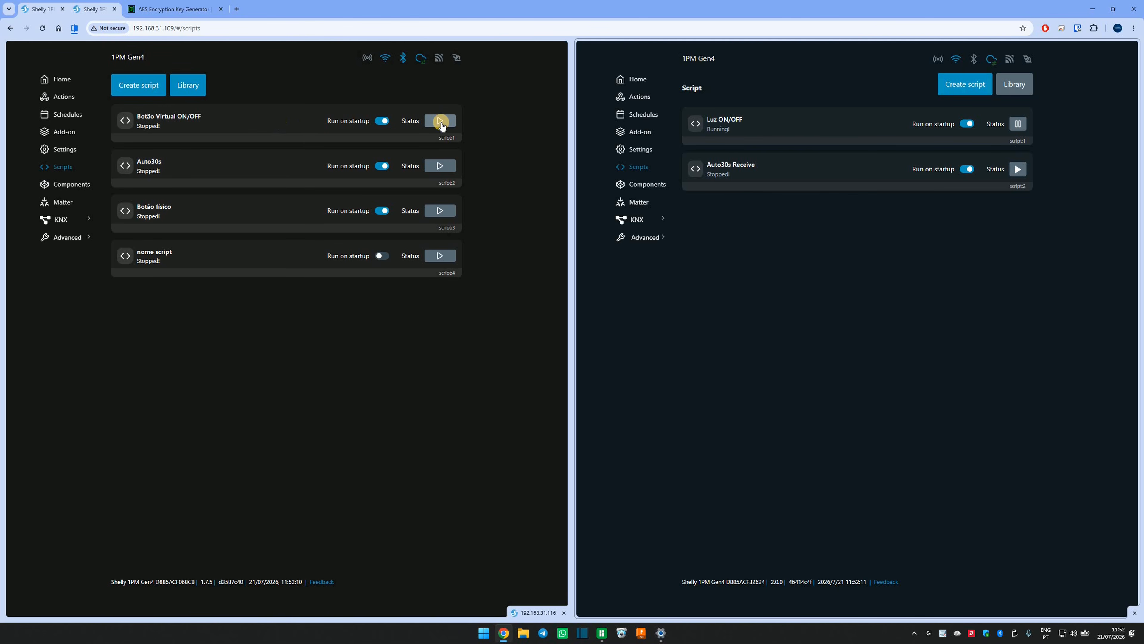
left_click(236, 119)
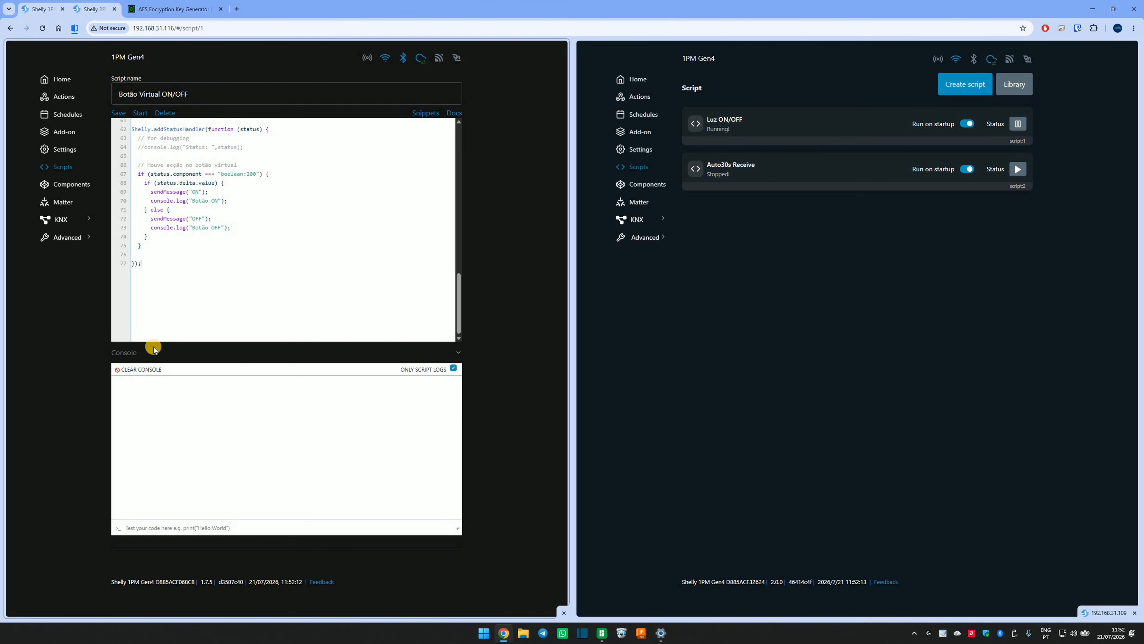
left_click(139, 113)
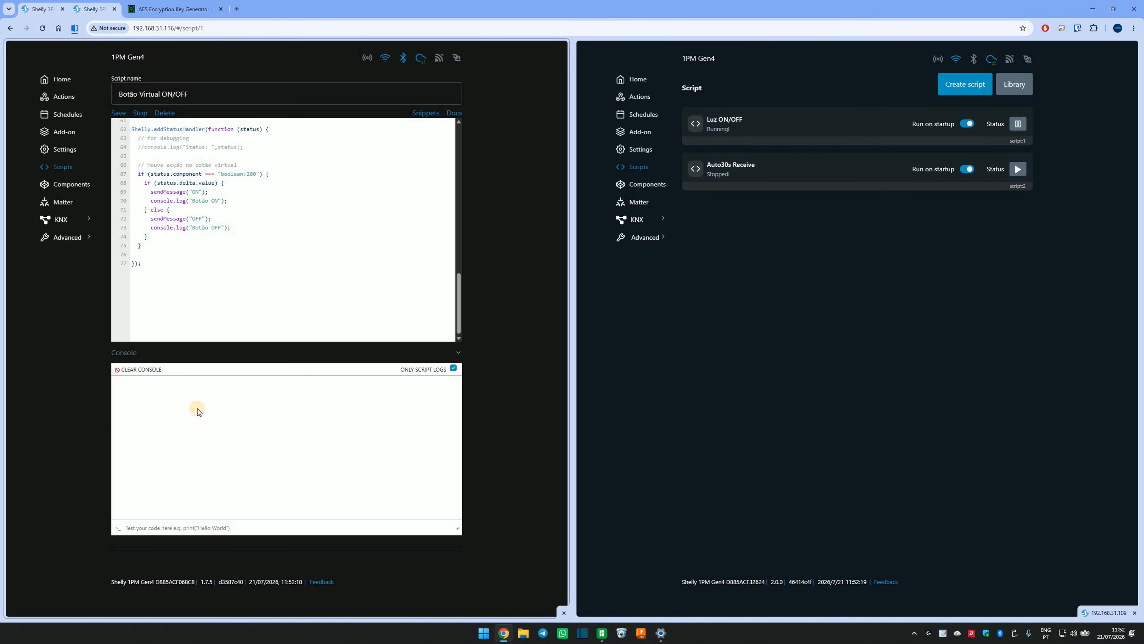
Start the "Botão físico" script on the sender device and return to its scripts list.
left_click(61, 169)
left_click(168, 211)
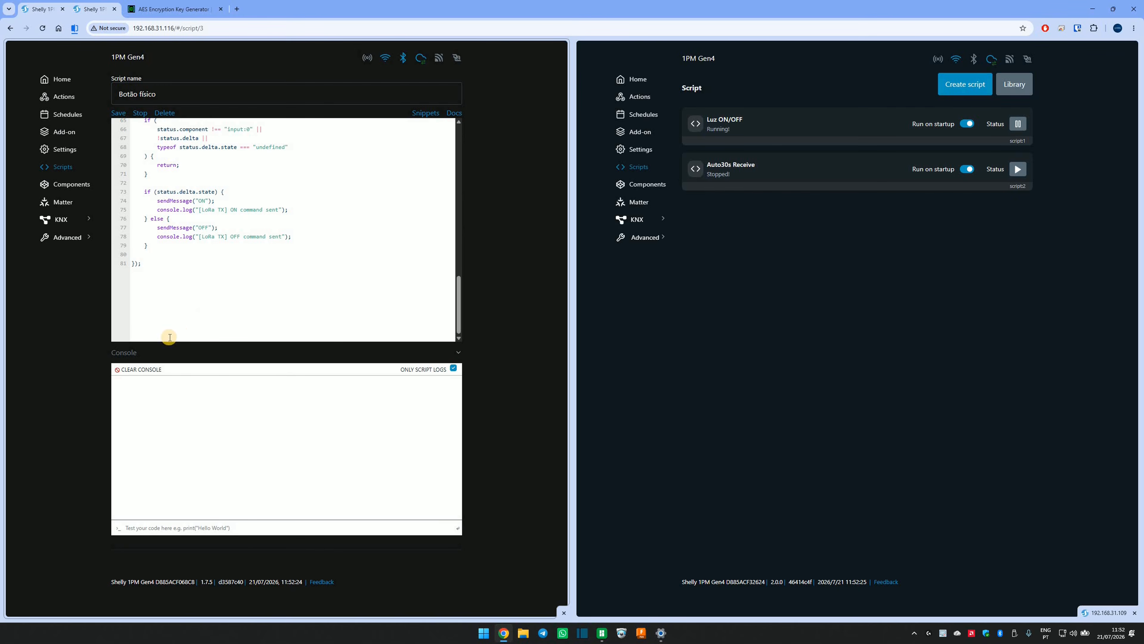
left_click(64, 171)
Restart the "Luz ON/OFF" script on the receiver device and check its run state in the editor and scripts list.
left_click(1022, 127)
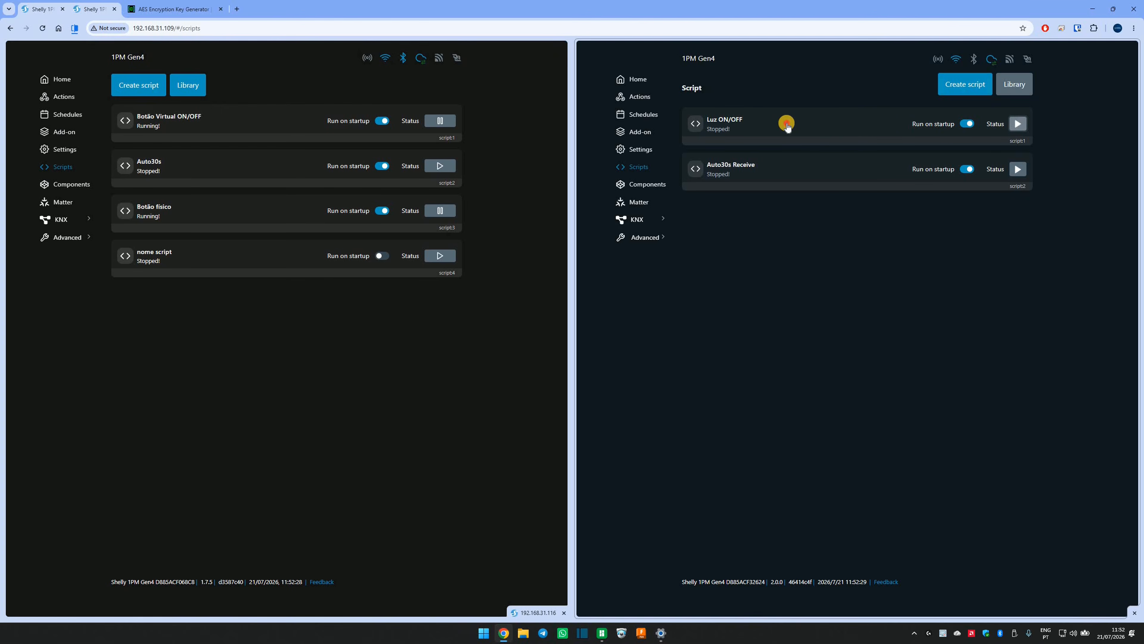
left_click(784, 120)
left_click(698, 126)
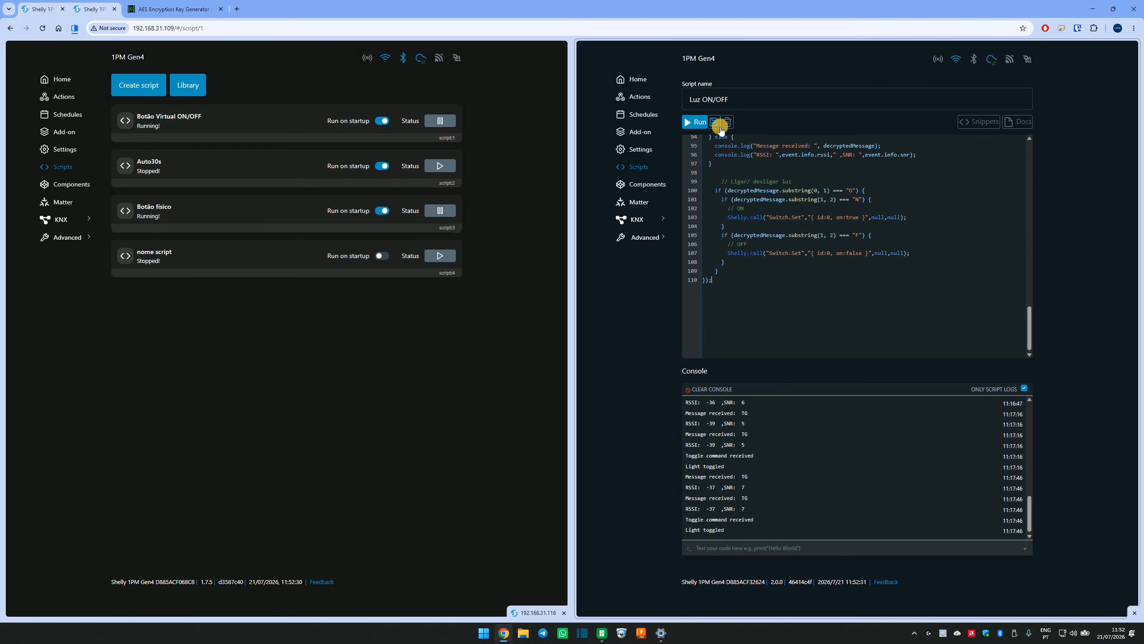
key("alt+Left")
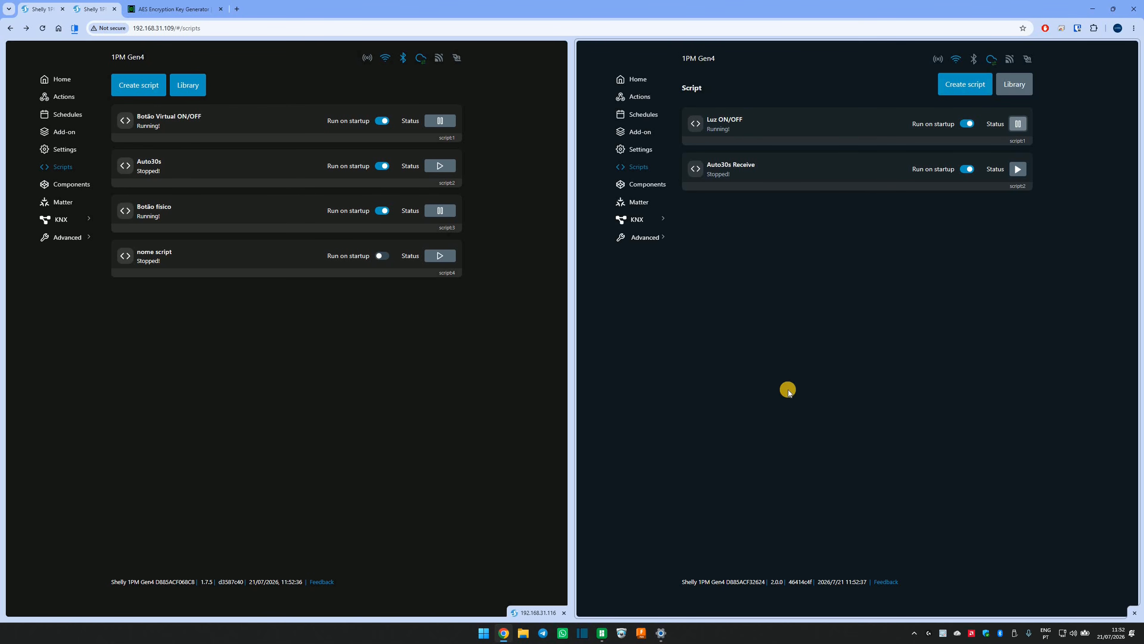
key("alt+Right")
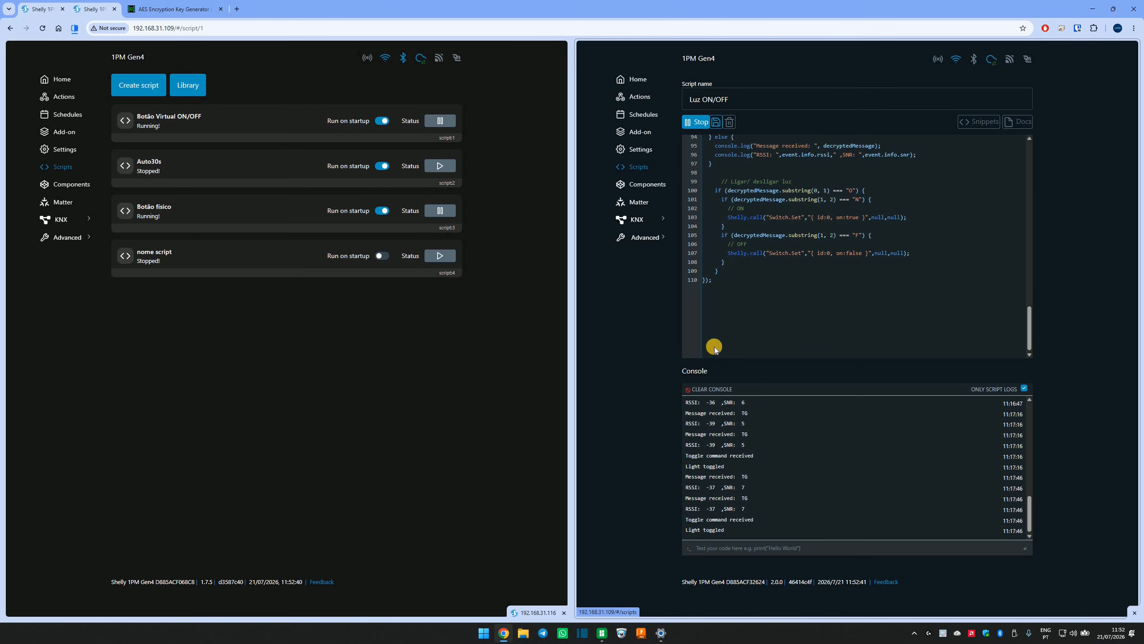
key("alt+Left")
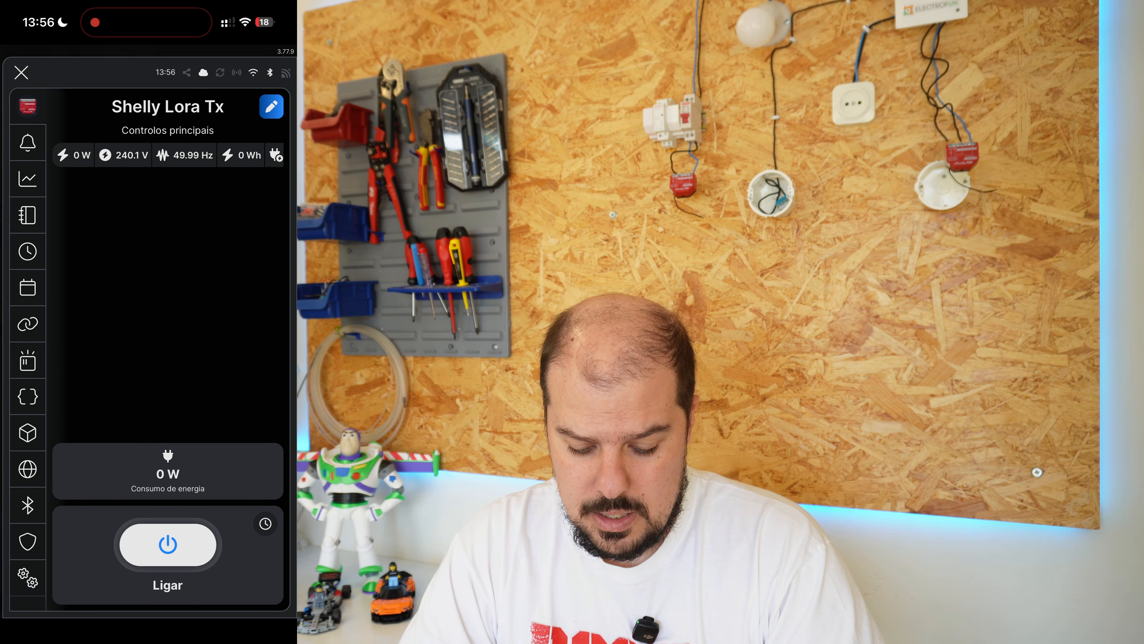
In the Shelly mobile app, review the scripts of "Shelly Lora Tx" and open its list of individual virtual components.
left_click(28, 397)
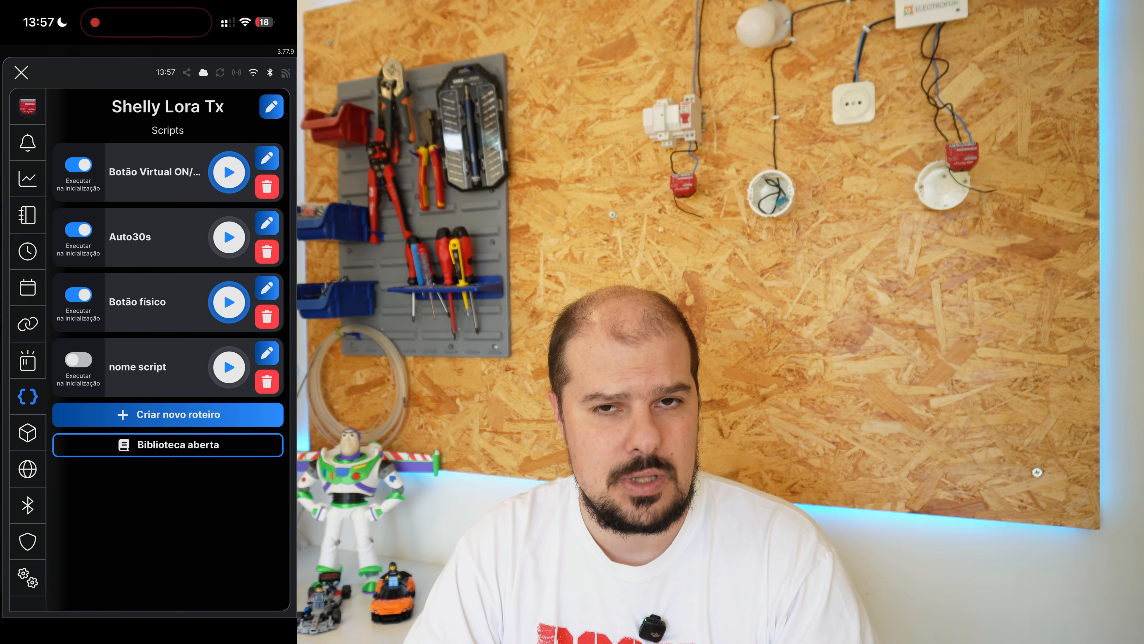
left_click(28, 433)
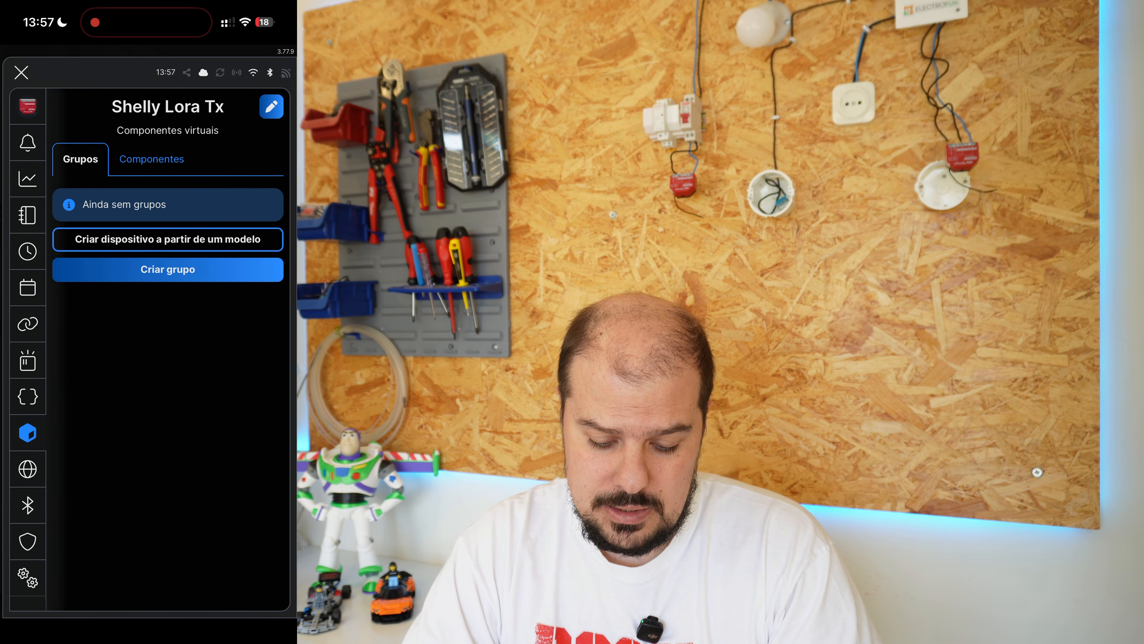
left_click(152, 159)
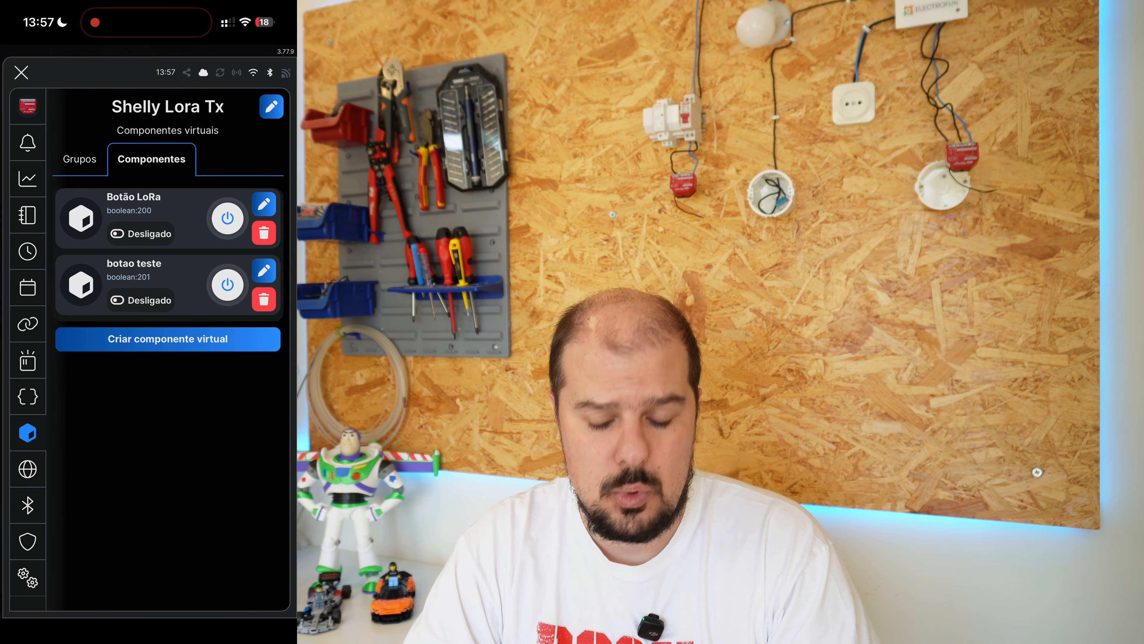